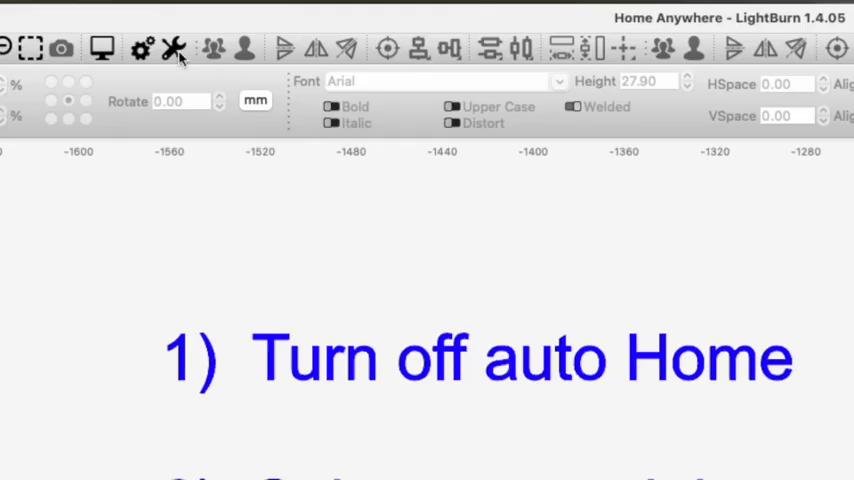
Disable 'Auto-home on startup' in the laser's Device Settings.
click(179, 53)
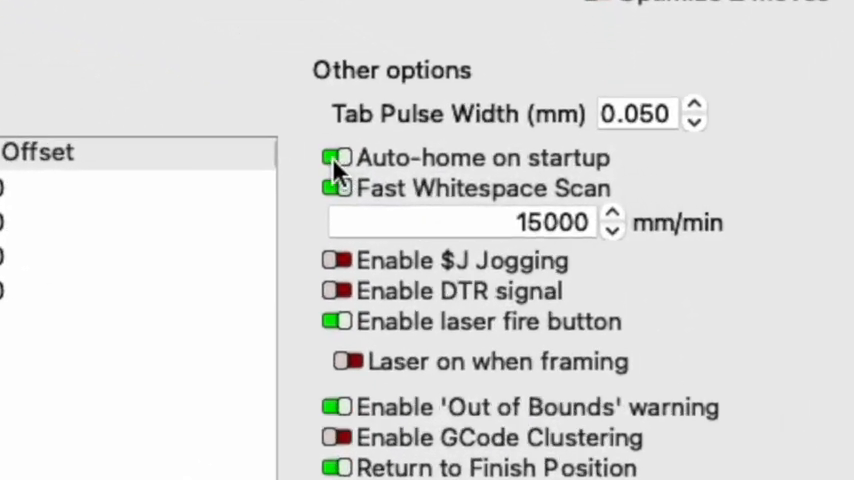
click(332, 158)
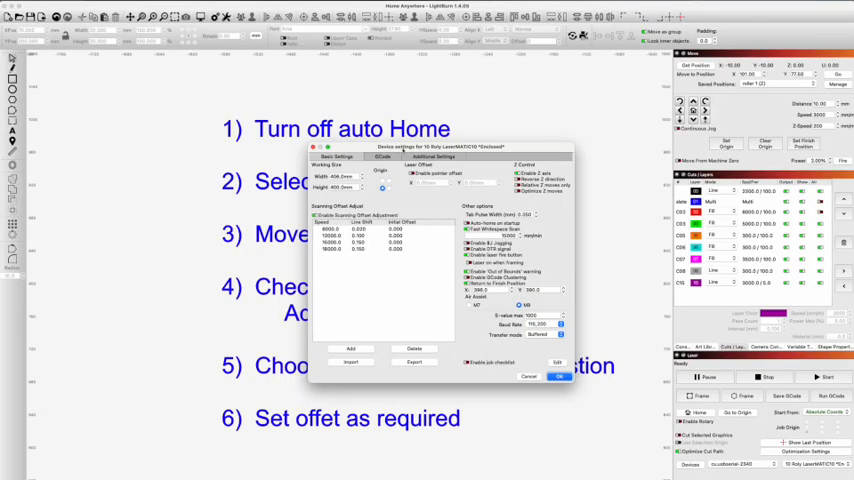
Move the Device Settings window aside and pan the canvas onto the $23 corner diagrams.
drag(402, 148, 339, 227)
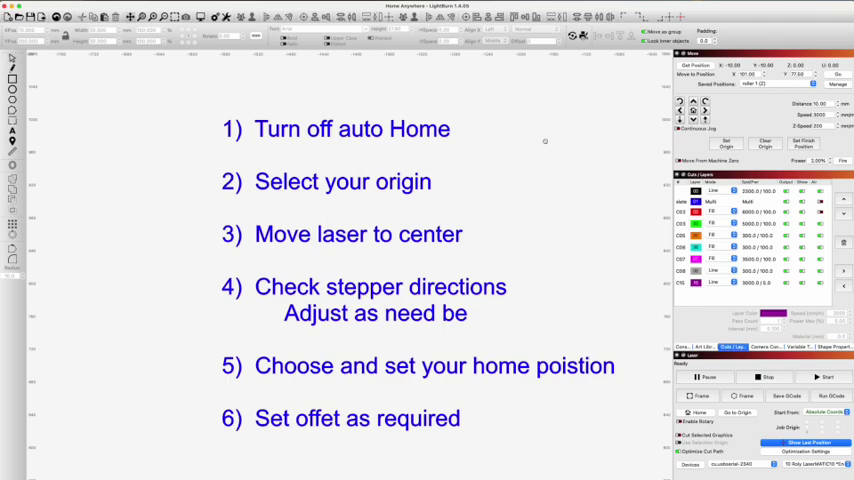
scroll(541, 219, up, 2)
scroll(541, 219, down, 5)
scroll(545, 141, down, 2)
scroll(557, 150, up, 1)
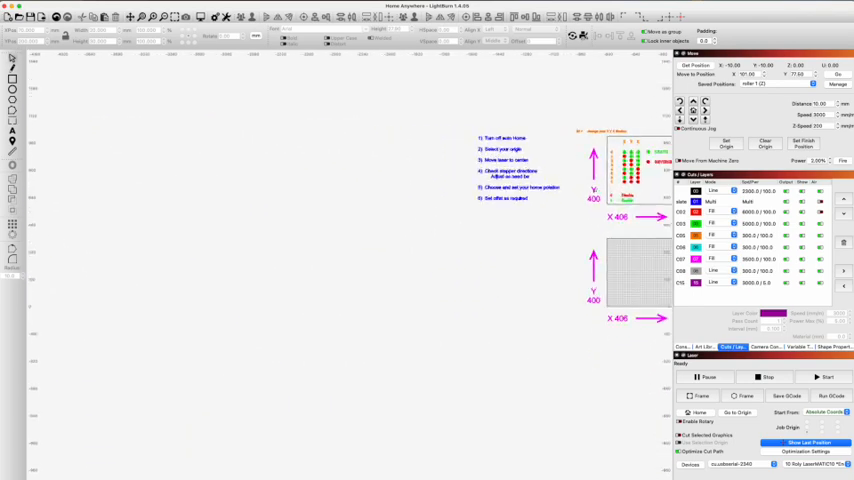
drag(660, 240, 418, 242)
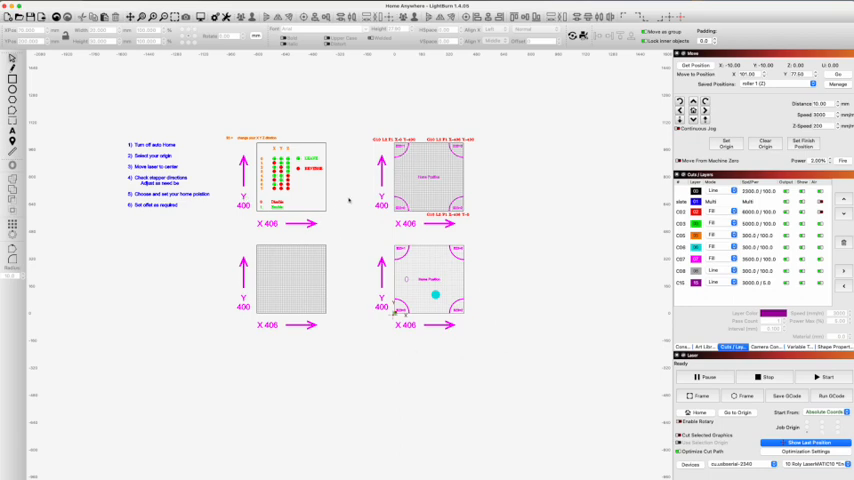
scroll(418, 272, down, 2)
scroll(423, 272, up, 3)
scroll(423, 272, up, 3)
scroll(423, 272, up, 2)
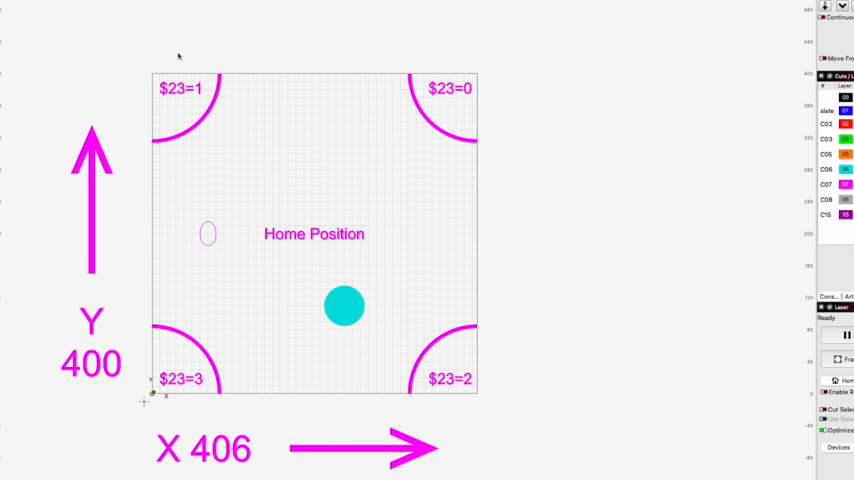
scroll(179, 56, up, 3)
scroll(300, 58, up, 3)
scroll(569, 109, down, 5)
scroll(569, 109, down, 2)
scroll(475, 122, up, 1)
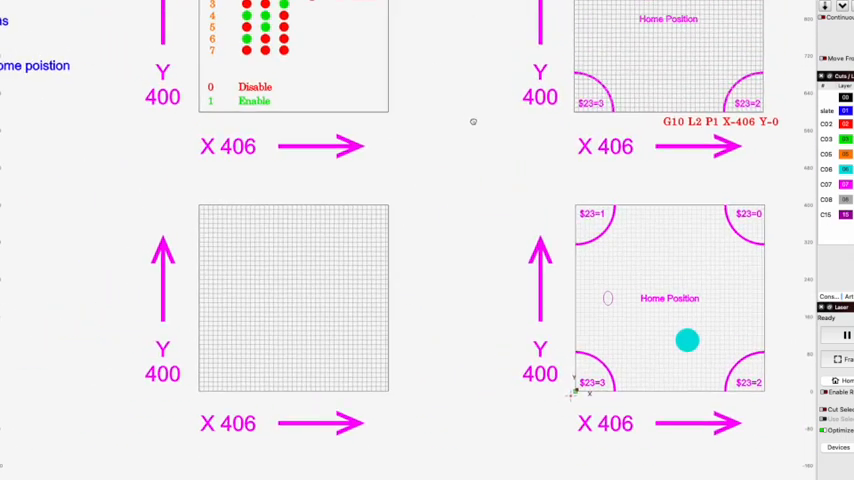
scroll(475, 122, down, 2)
scroll(507, 137, down, 2)
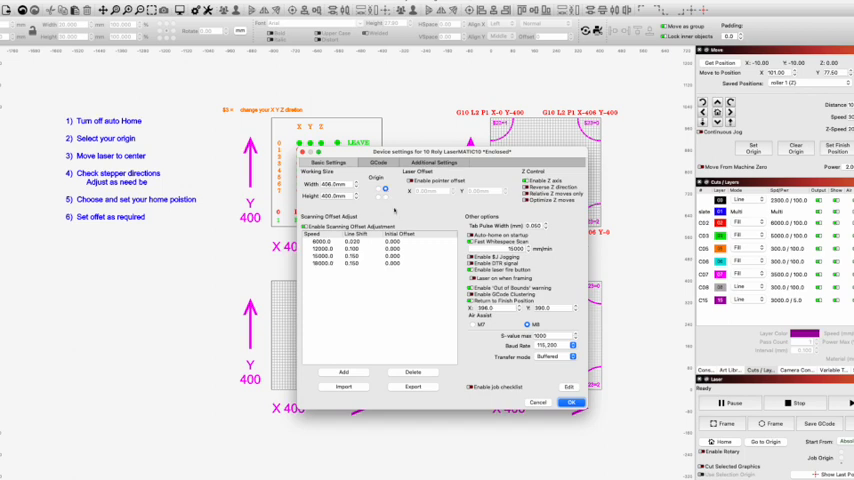
Apply each Origin corner in turn from Device Settings, watching the workspace flip each time.
key(Return)
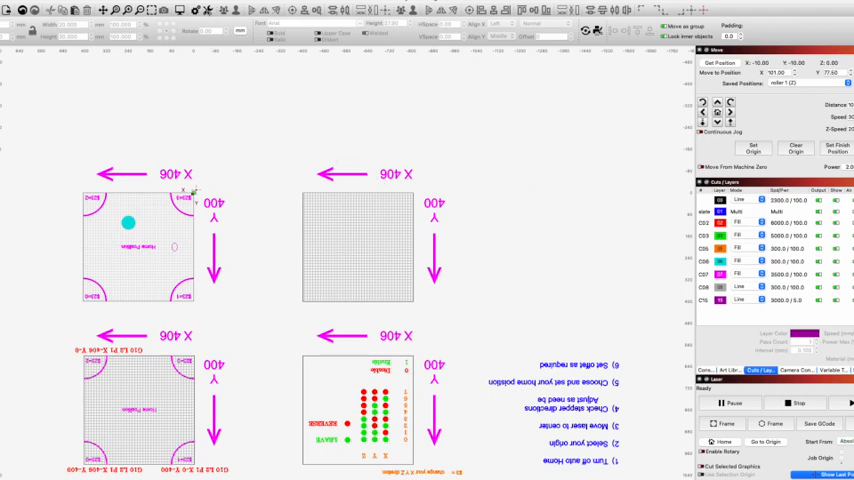
click(208, 10)
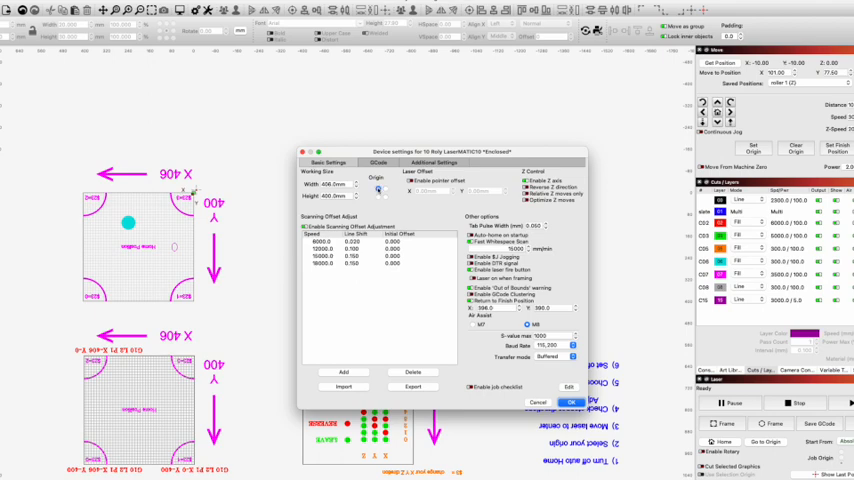
key(Return)
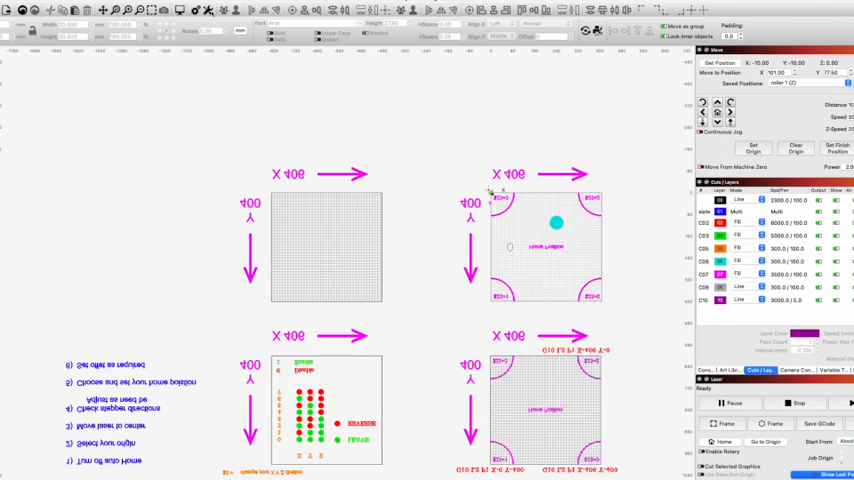
click(208, 10)
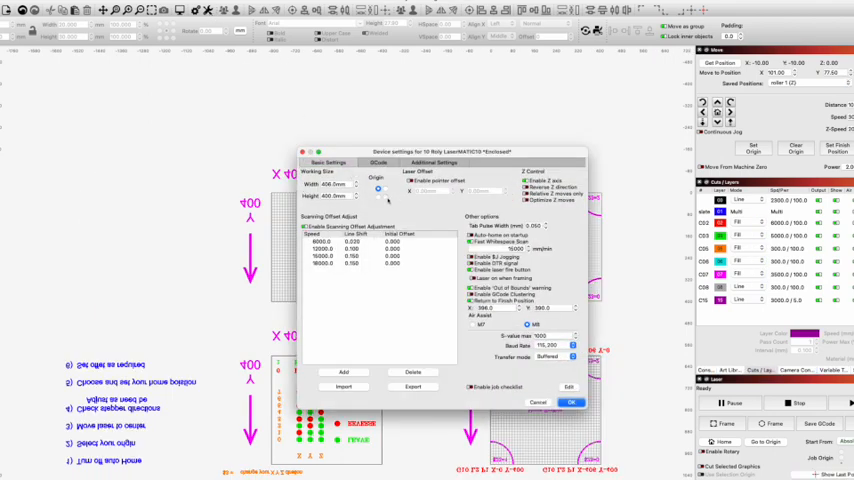
key(Return)
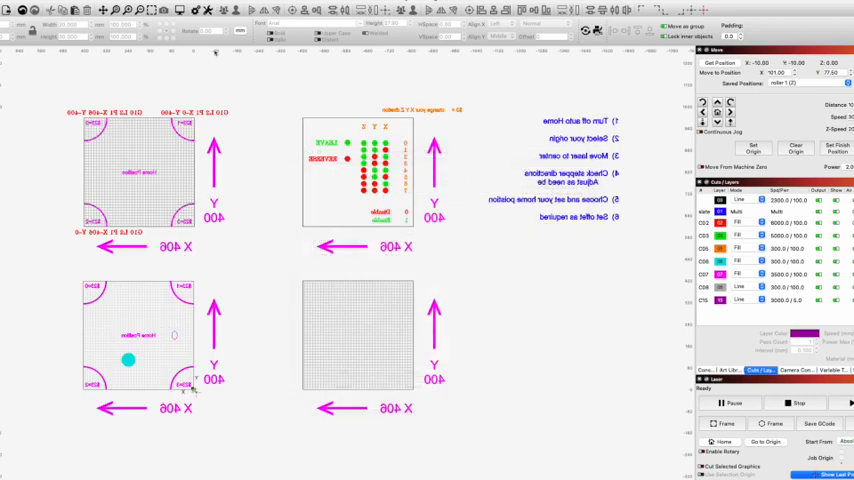
click(139, 12)
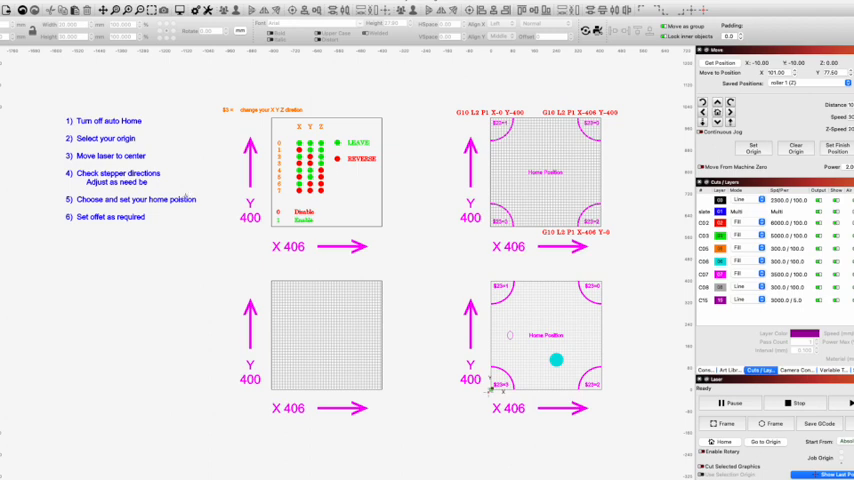
scroll(100, 160, up, 5)
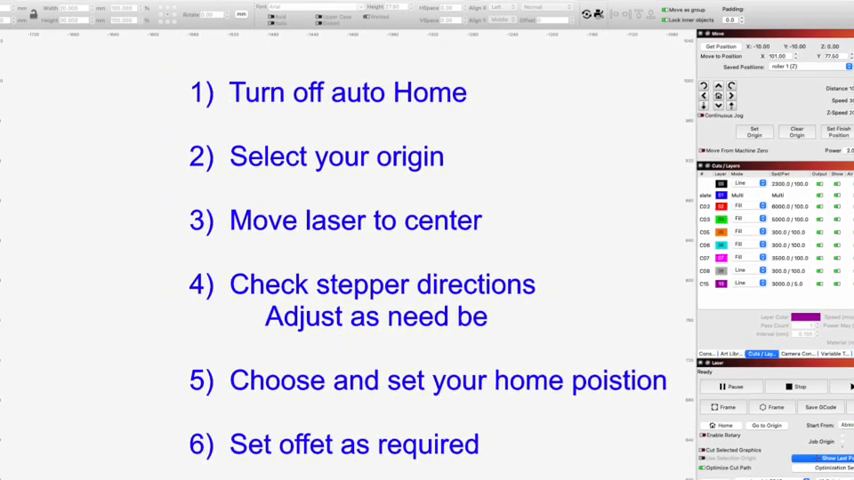
Pan the canvas to bring the $3 stepper-direction chart into view.
drag(590, 283, 200, 150)
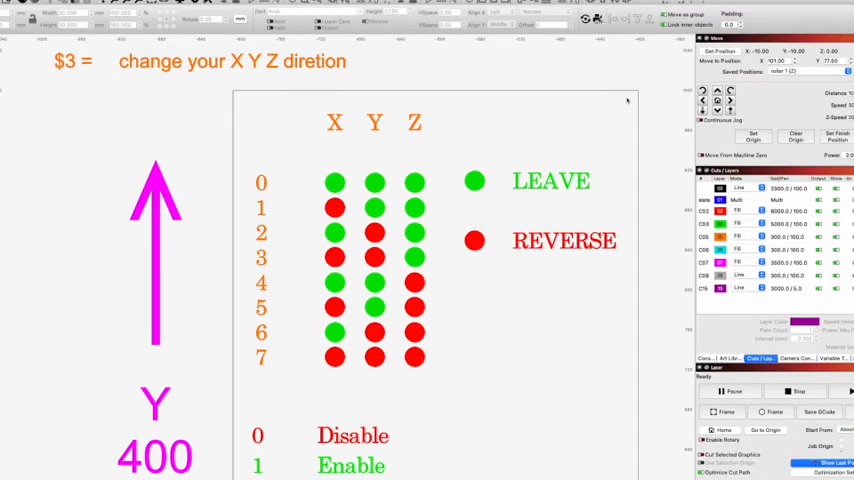
scroll(627, 99, up, 1)
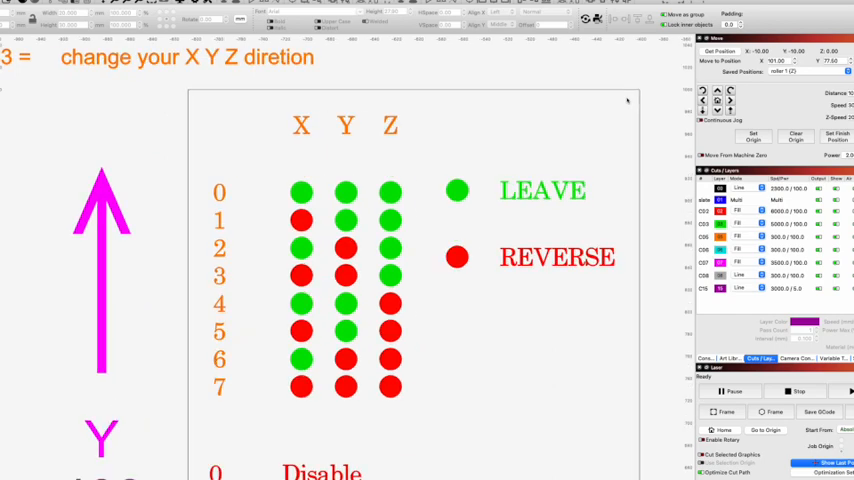
scroll(627, 99, down, 1)
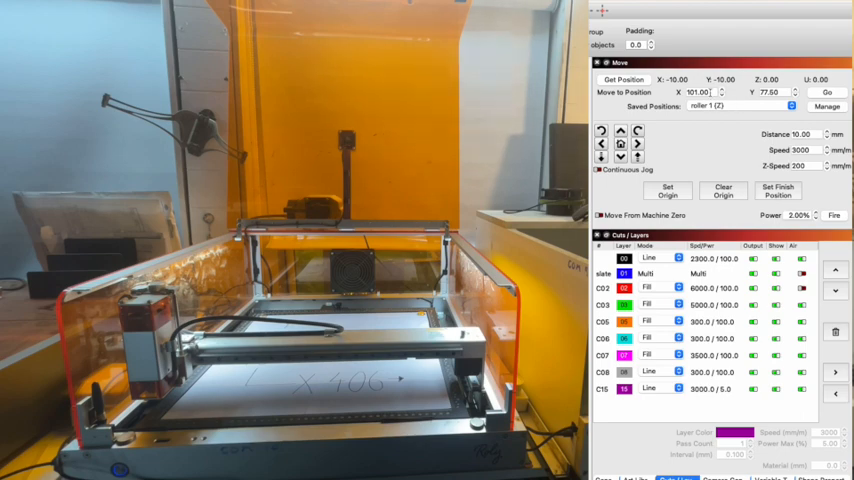
Send the laser head to X 200, Y 200 with Move to Position.
double_click(698, 92)
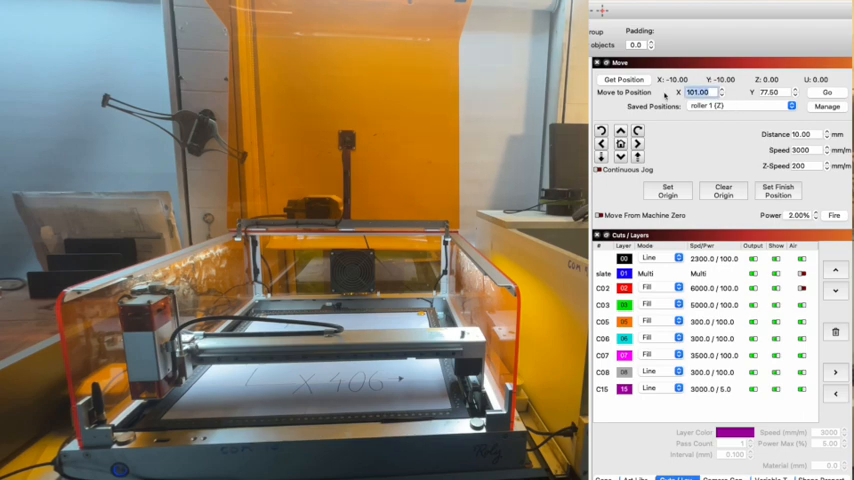
text(200)
key(Tab)
text(2)
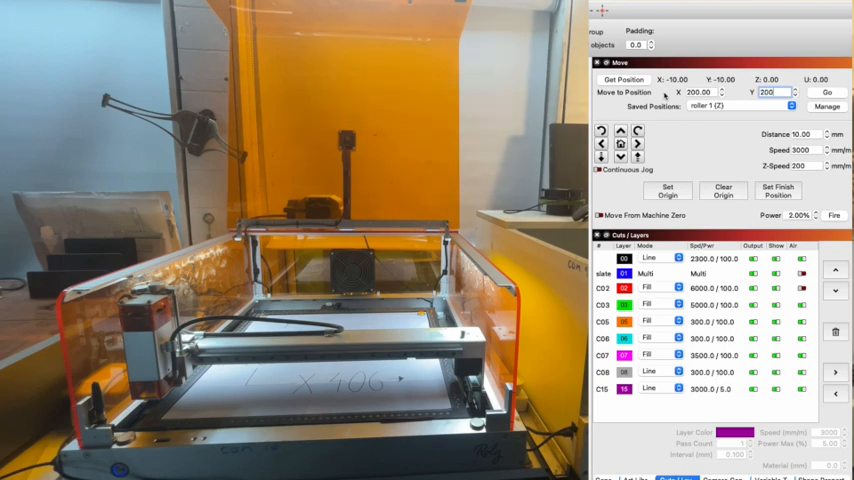
key(Return)
click(828, 91)
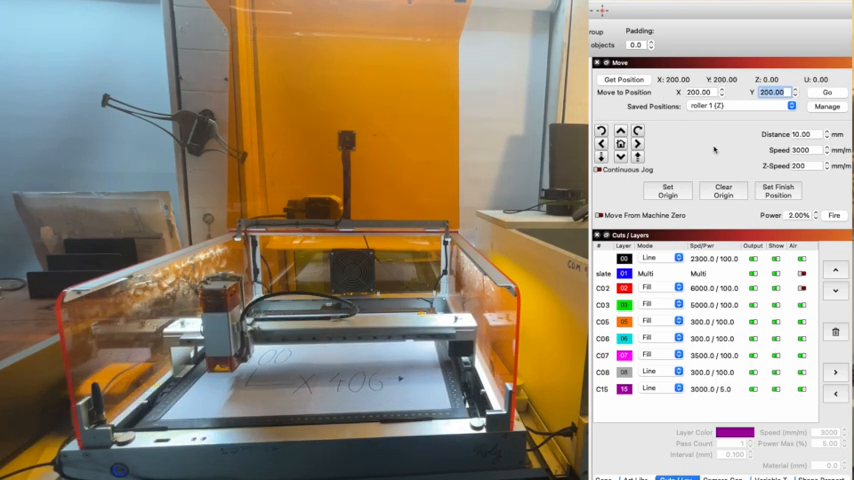
key(BackSpace)
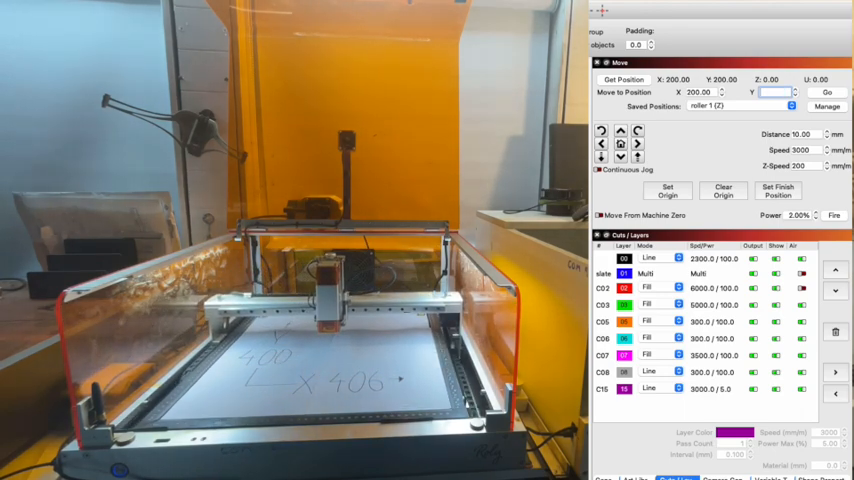
text(200)
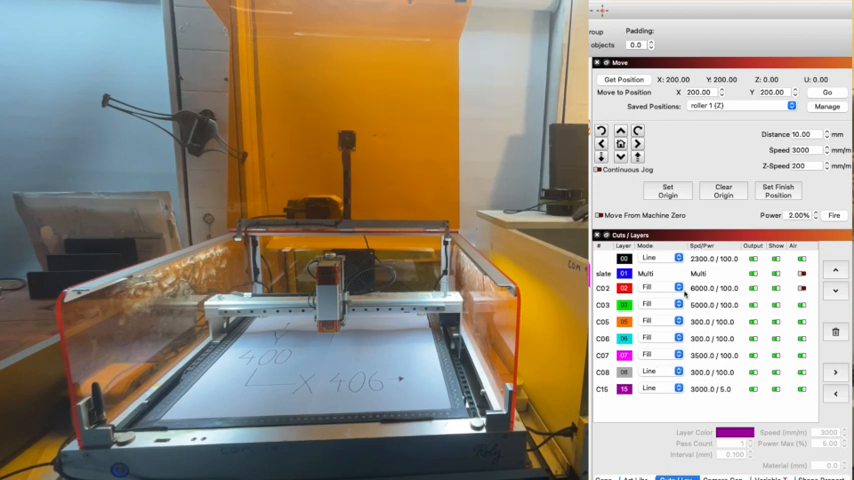
Jog the head 10 mm out and back along Y and X, then show the console log.
click(621, 145)
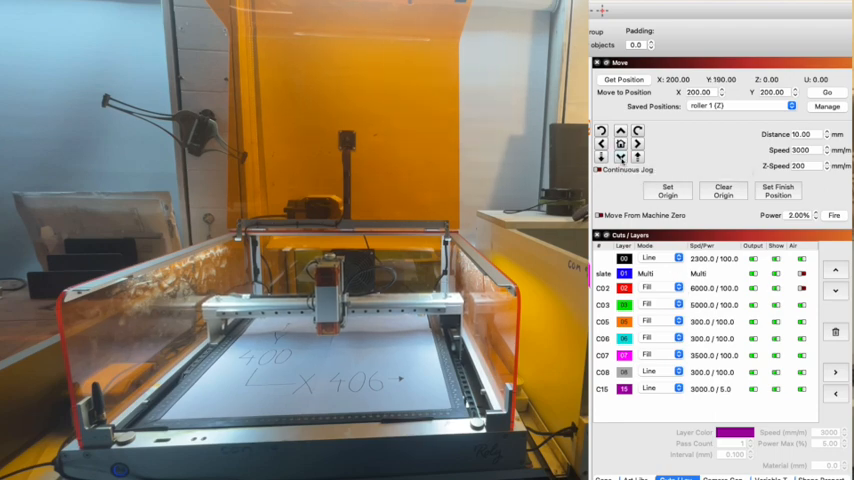
click(621, 131)
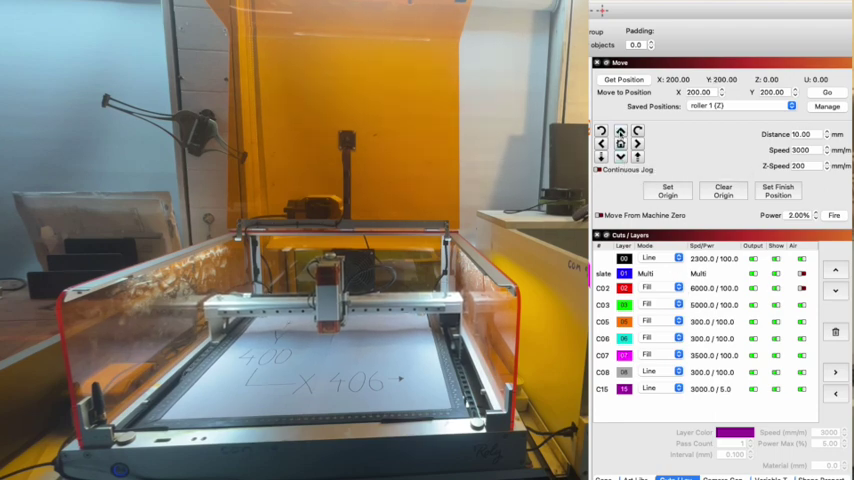
click(601, 145)
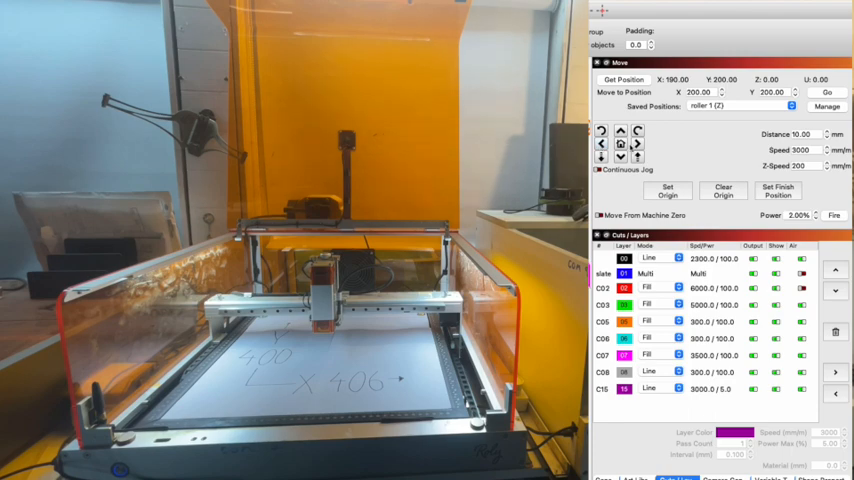
click(637, 146)
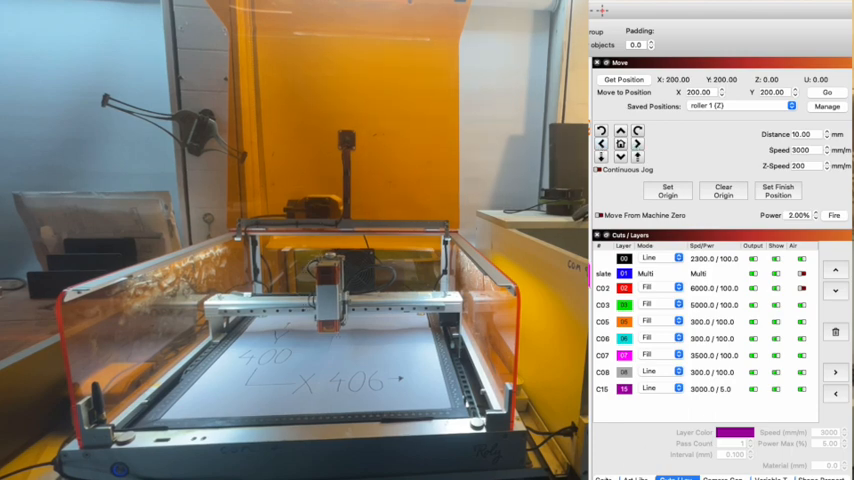
click(606, 477)
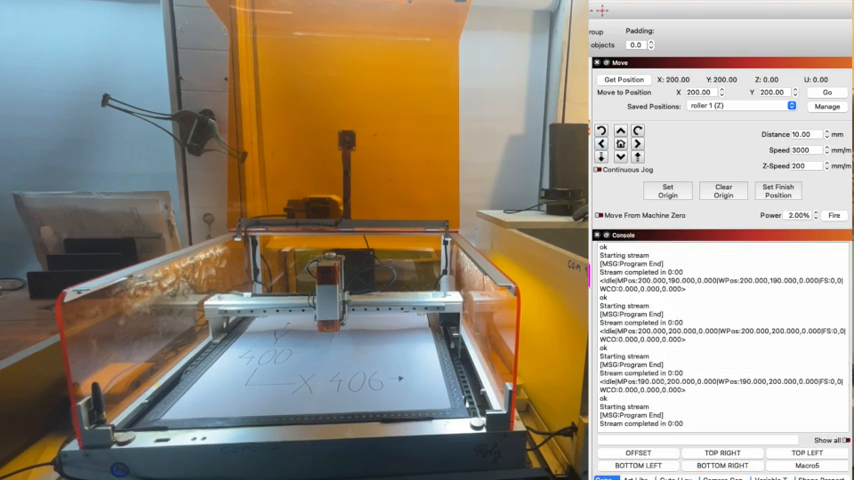
Send $$ from the Console to list all of the laser's GRBL settings.
click(620, 440)
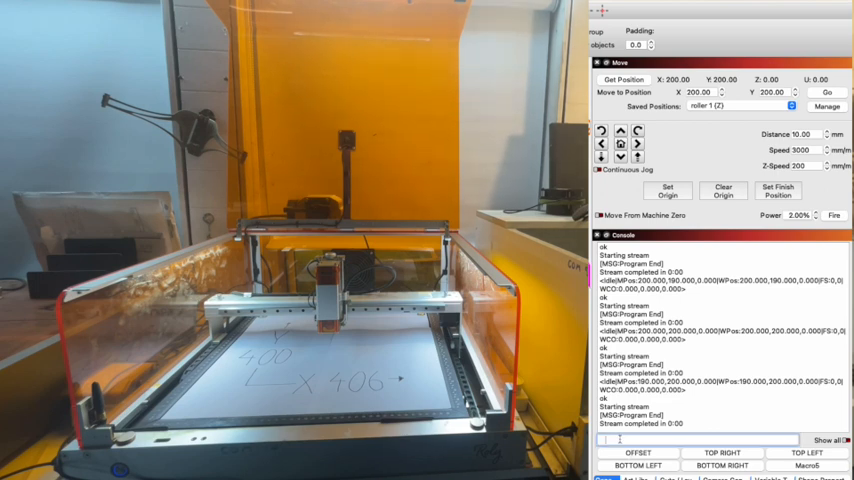
text($$)
key(Return)
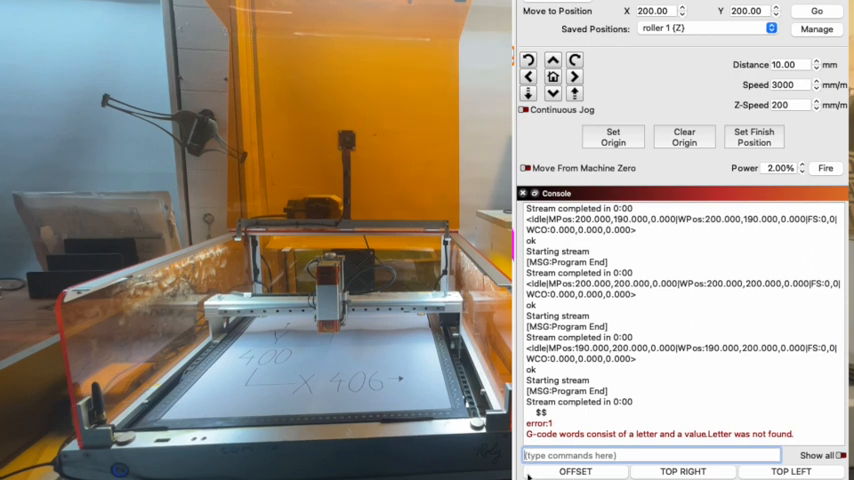
text($$)
key(Return)
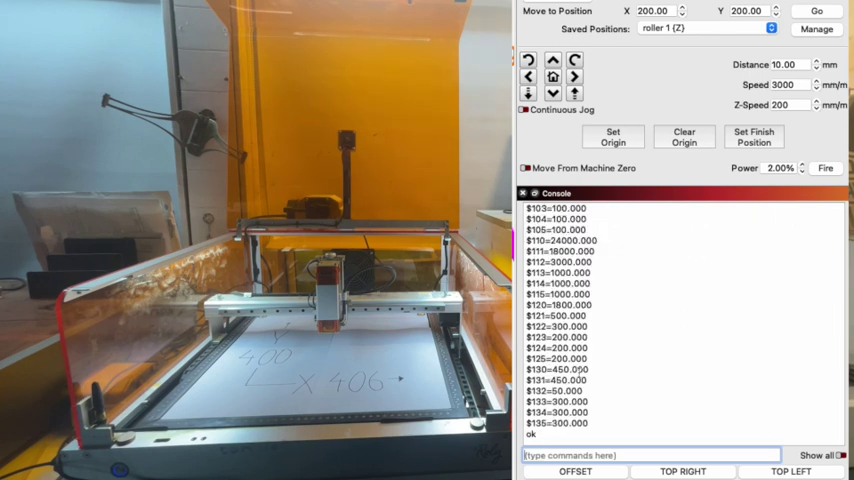
scroll(584, 316, up, 3)
scroll(584, 316, up, 2)
scroll(584, 316, up, 2)
scroll(584, 320, up, 2)
scroll(584, 320, up, 2)
scroll(584, 320, up, 2)
scroll(584, 320, up, 2)
scroll(584, 320, up, 2)
scroll(584, 320, up, 2)
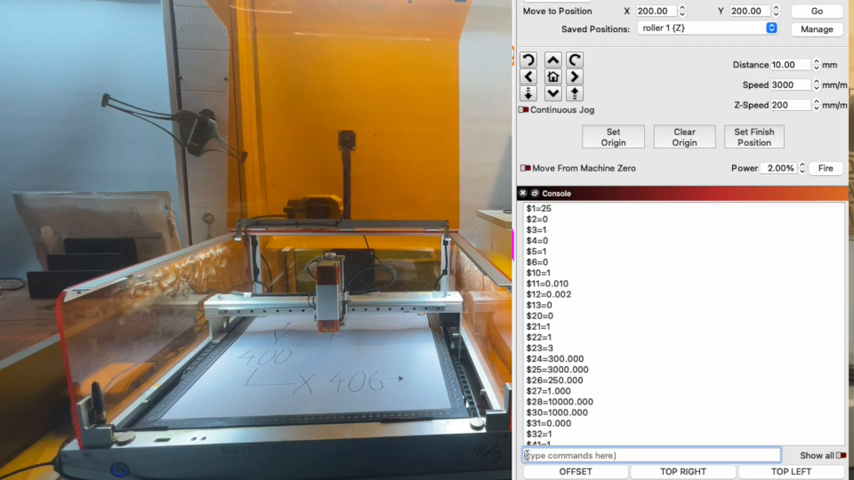
text($3)
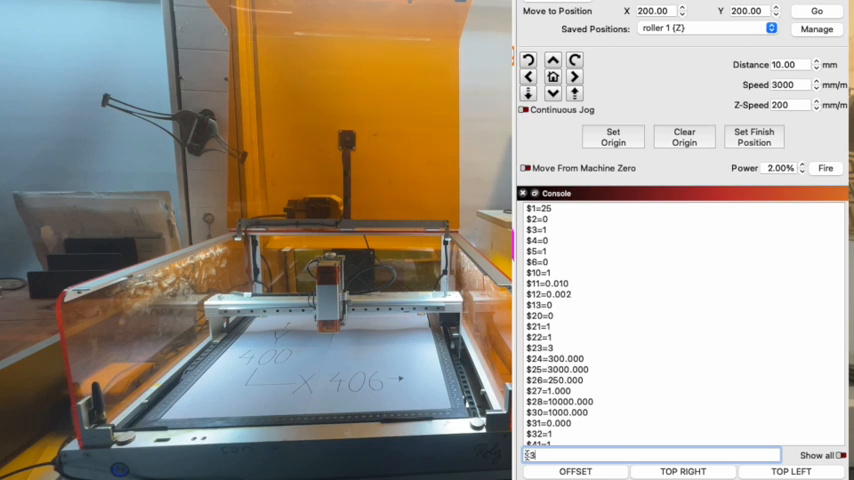
text(=0)
Set $3=0 and jog right, left, up and down to test the axis directions.
key(Return)
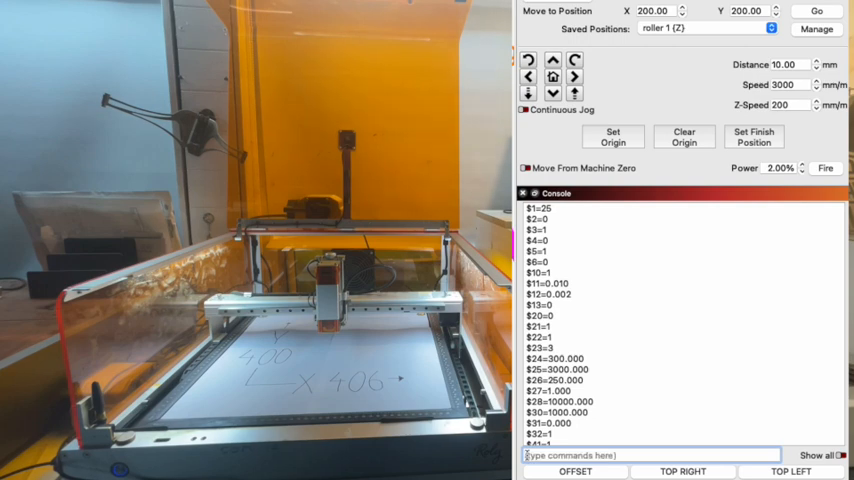
click(576, 78)
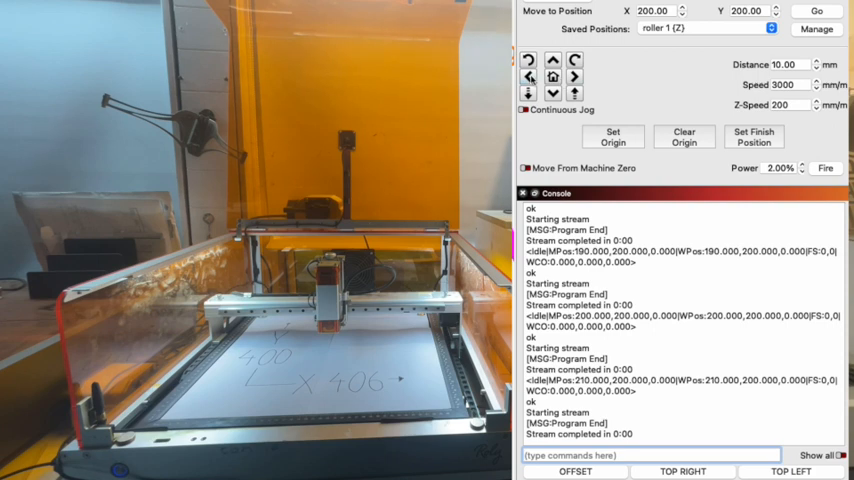
click(529, 78)
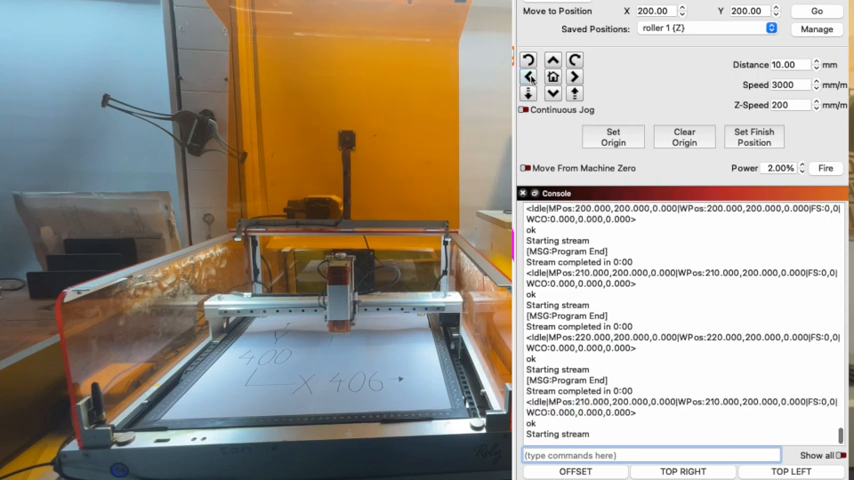
click(553, 64)
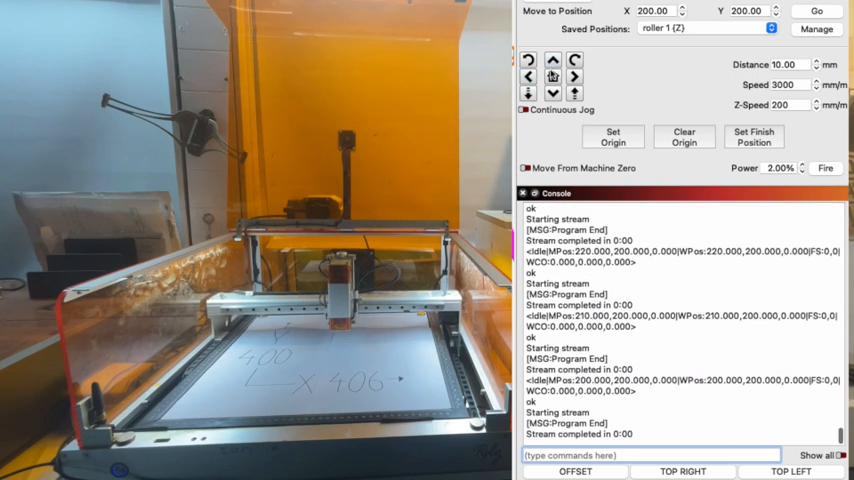
click(553, 93)
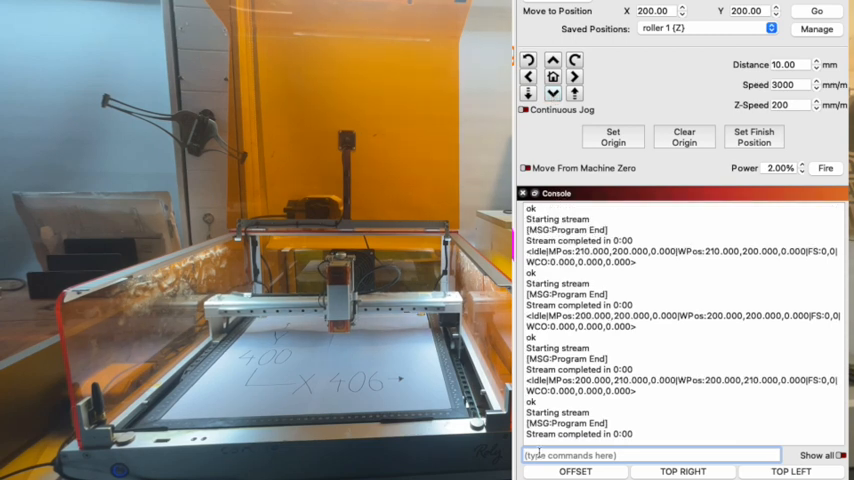
text($3)
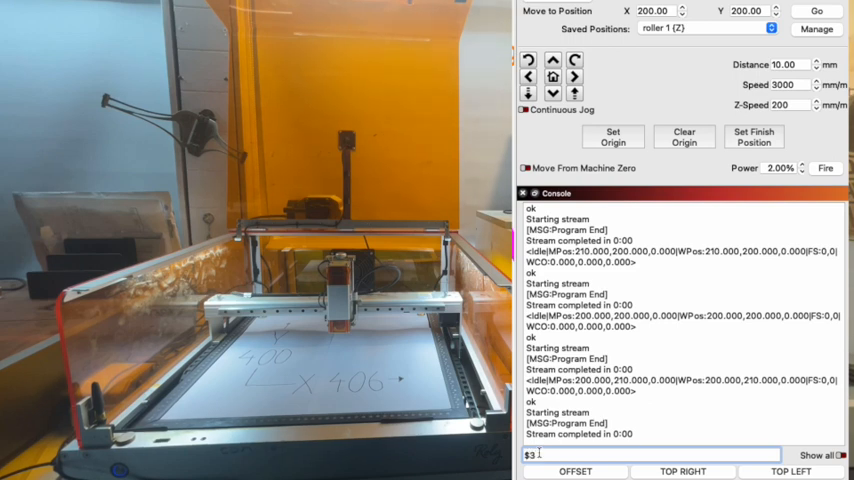
text(=)
text(2)
Set $3=2 and repeat the four test jogs to recheck directions.
key(Return)
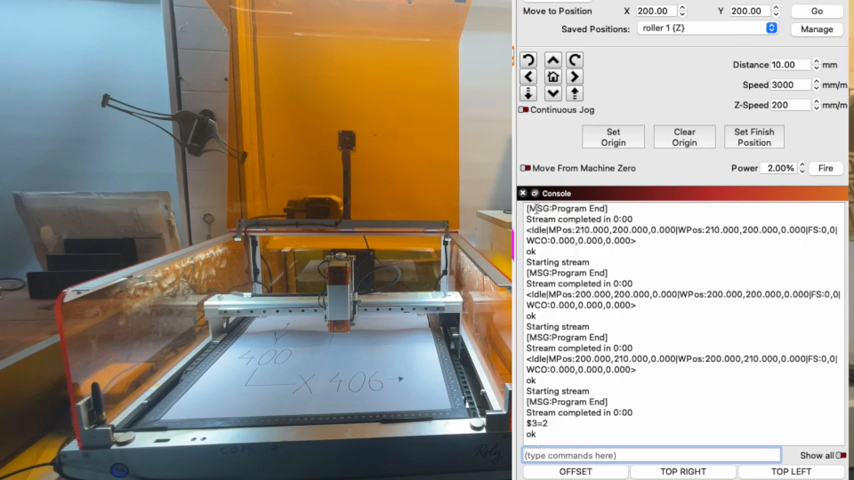
click(575, 78)
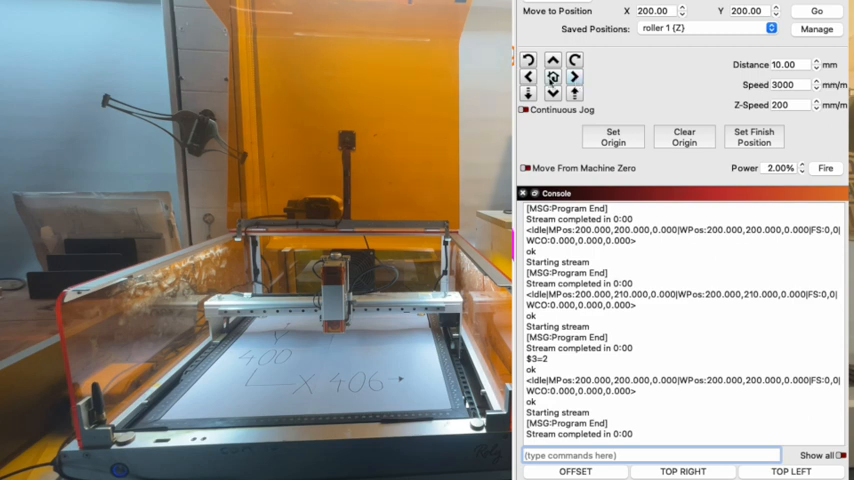
click(527, 78)
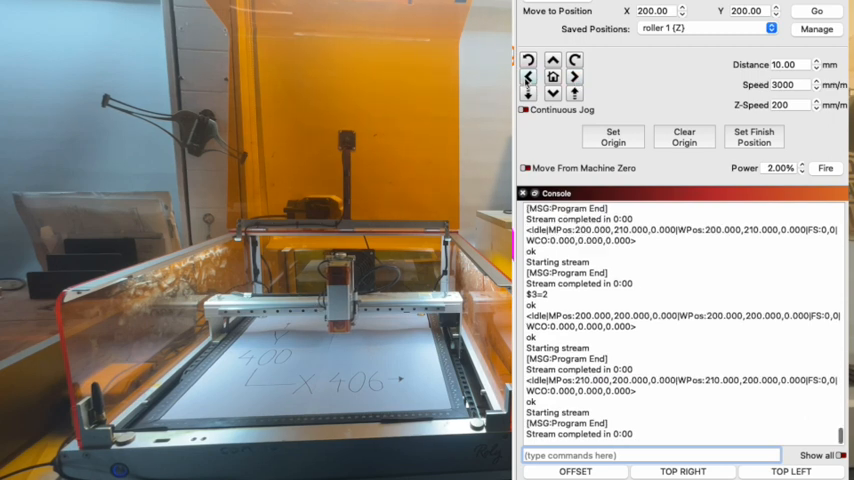
click(552, 62)
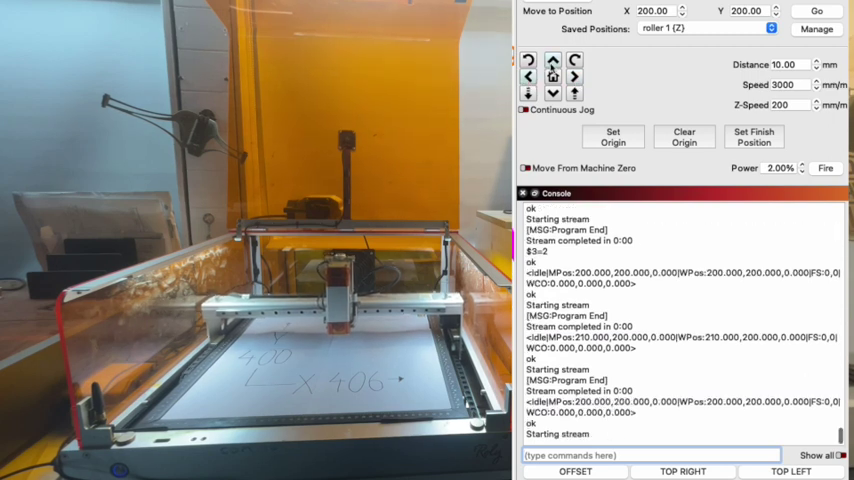
click(553, 94)
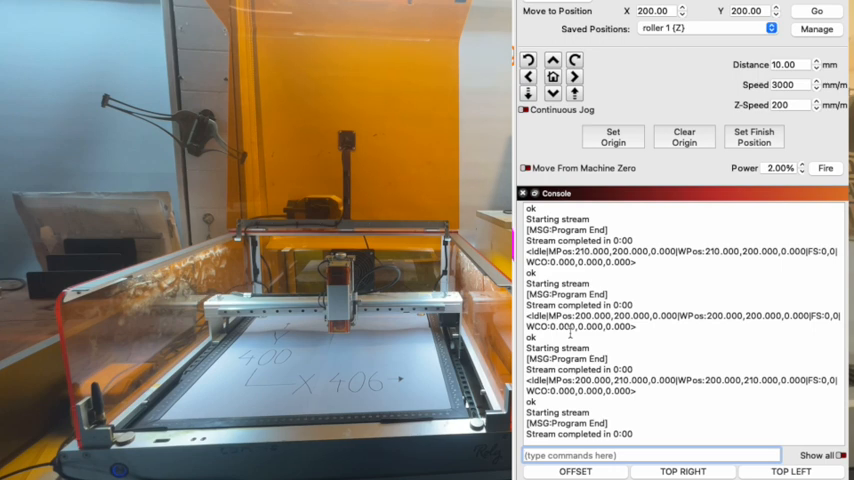
scroll(570, 335, up, 1)
scroll(570, 335, down, 1)
text($)
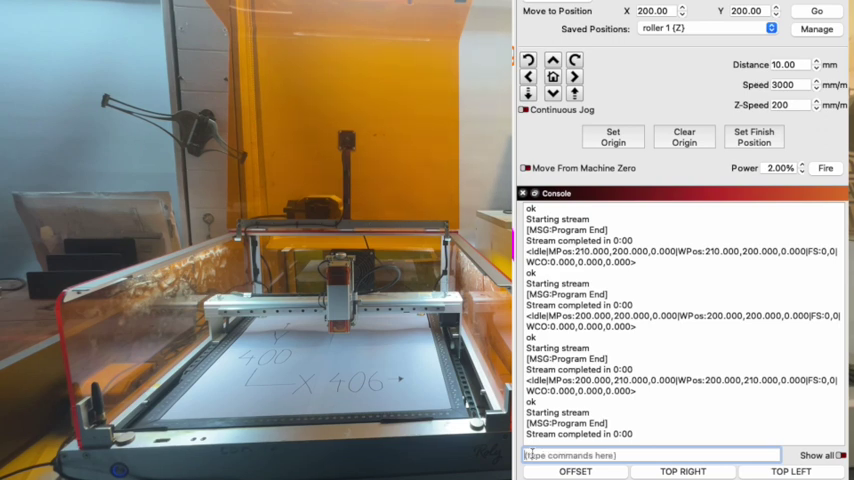
Set $3=3 and verify the axis directions with the same four jogs.
key(Return)
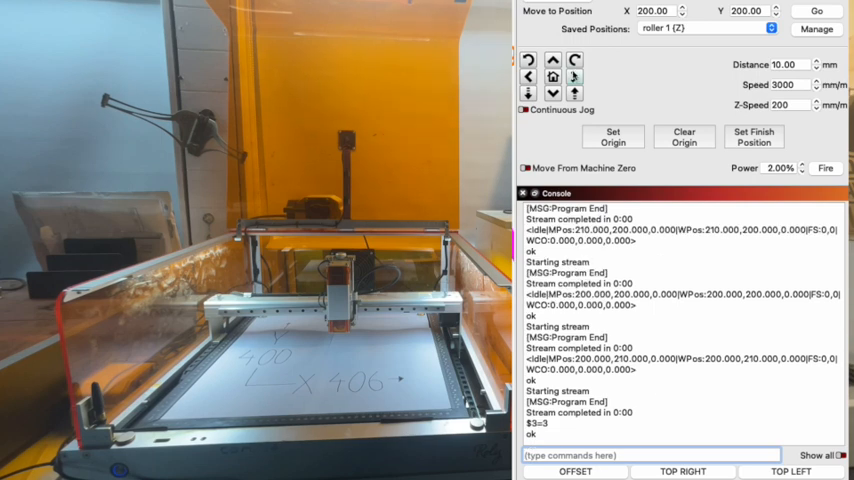
click(574, 77)
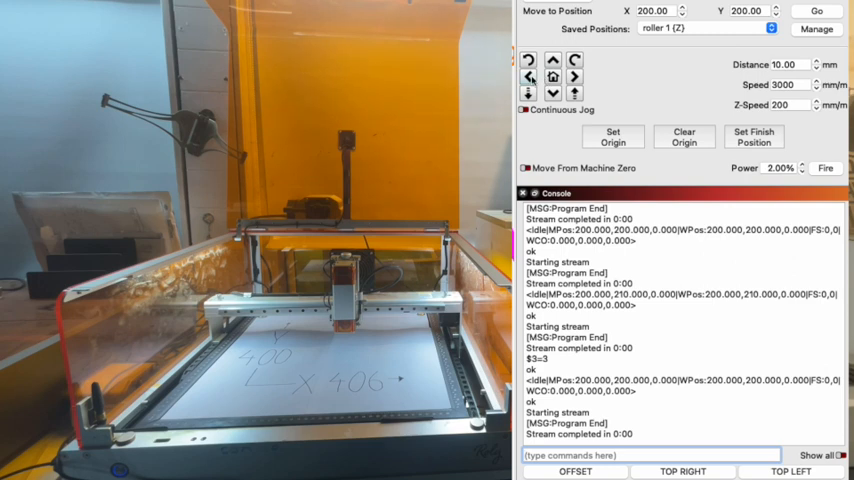
click(529, 77)
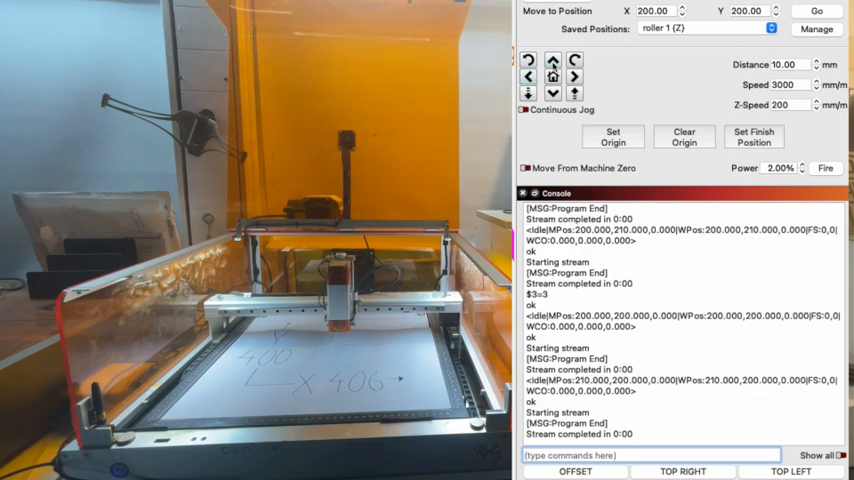
click(553, 62)
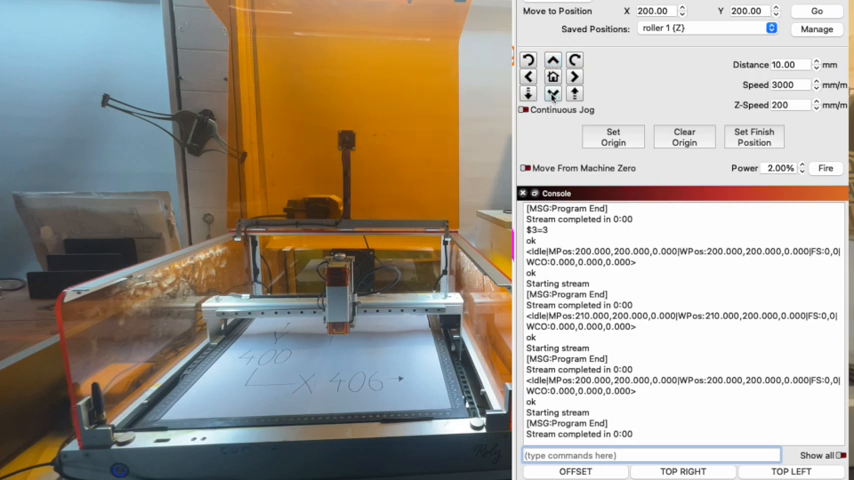
click(553, 93)
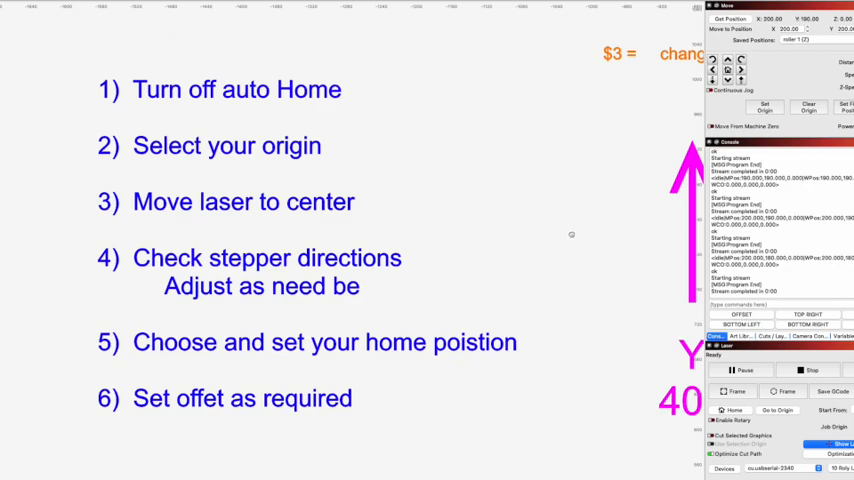
scroll(501, 231, right, 10)
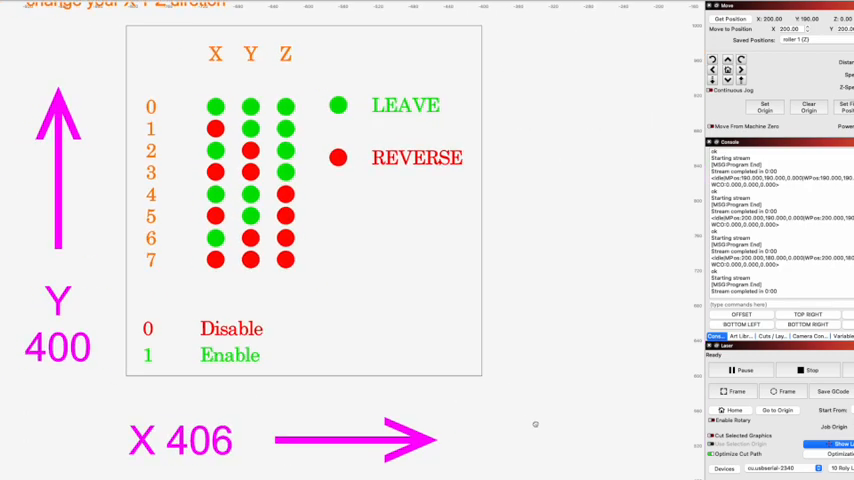
scroll(320, 280, down, 10)
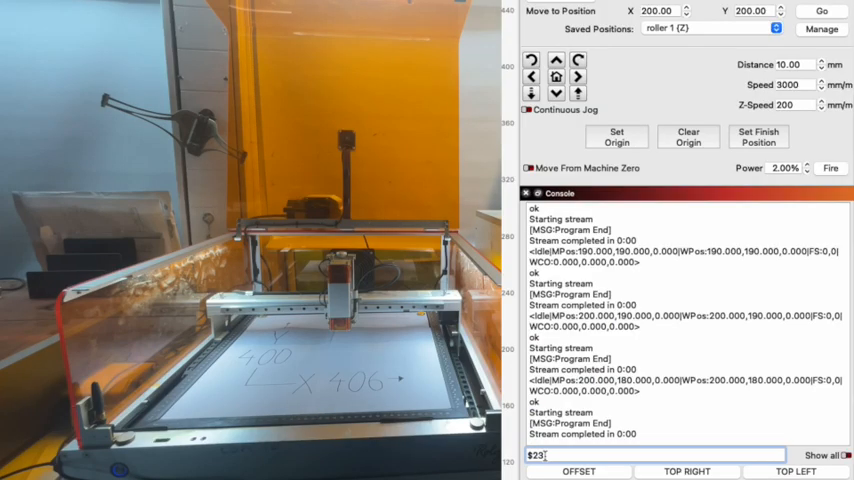
text(=2)
Home the laser, send $23=2, then re-home and jog left to check the corner.
click(556, 77)
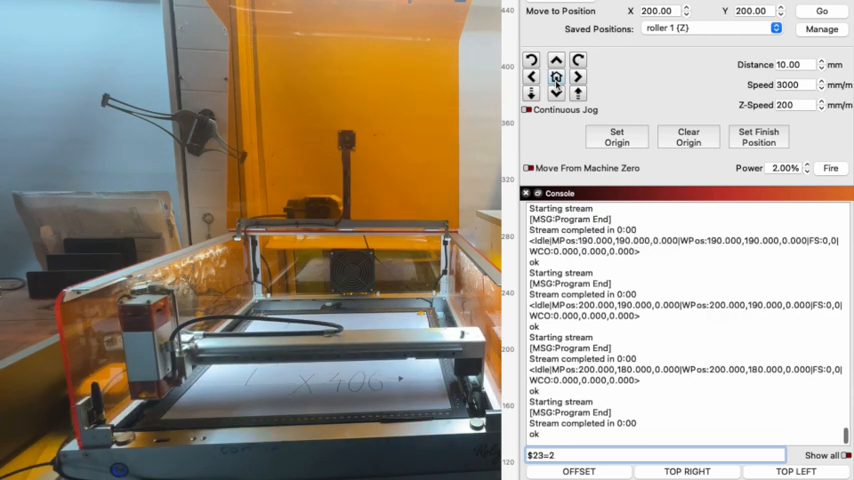
key(Return)
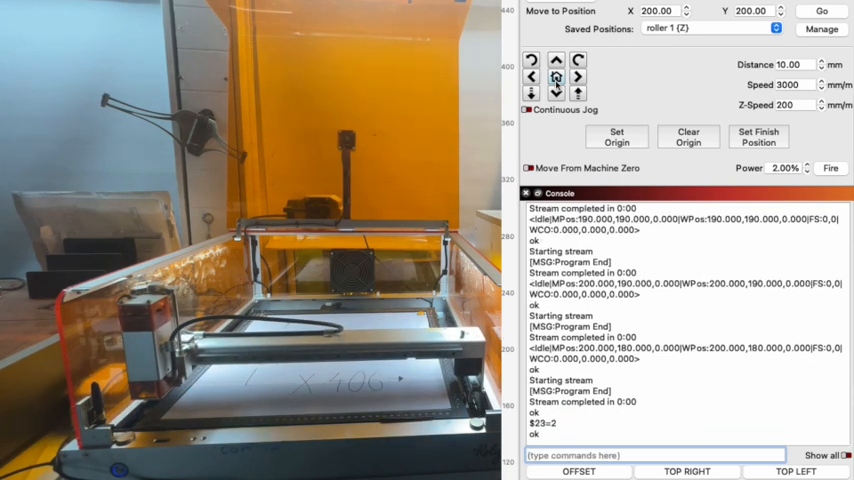
click(557, 78)
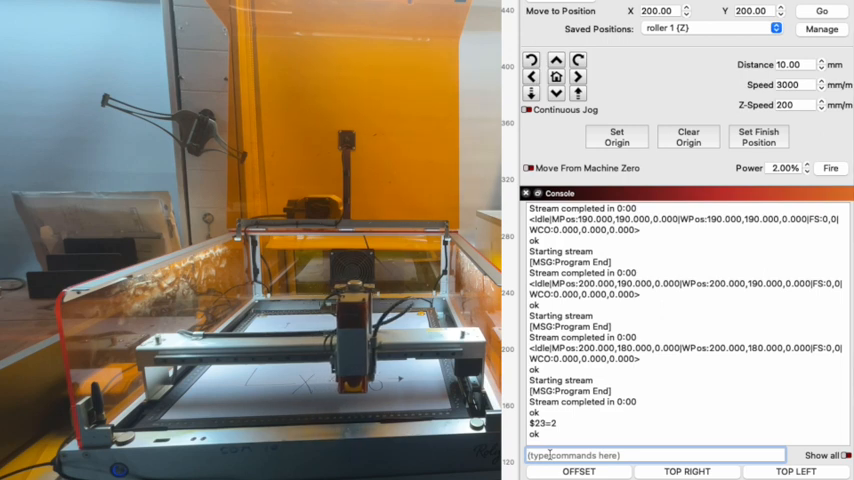
text($23=)
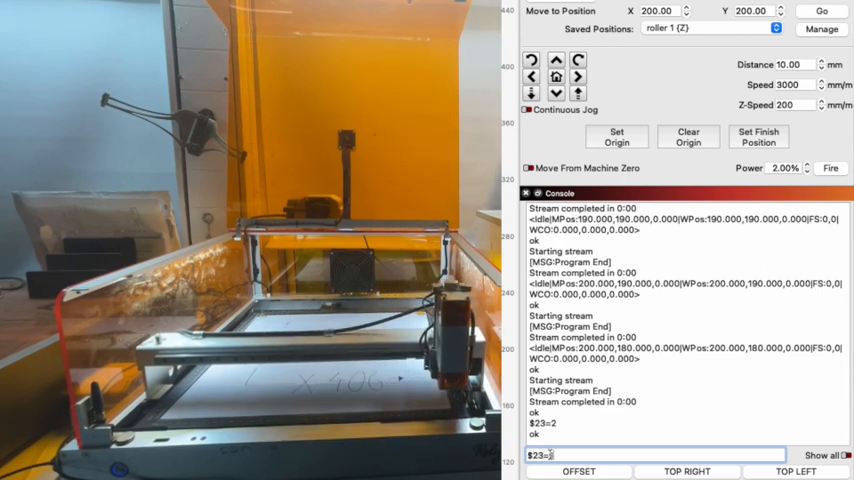
text(1)
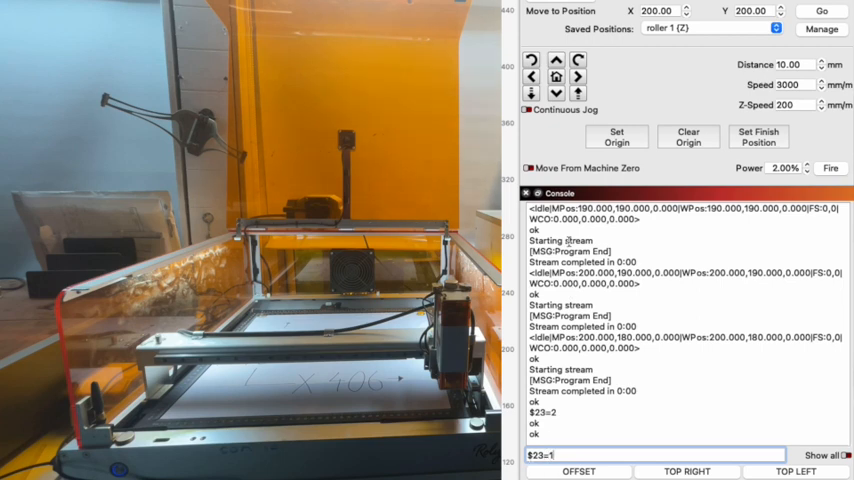
click(556, 78)
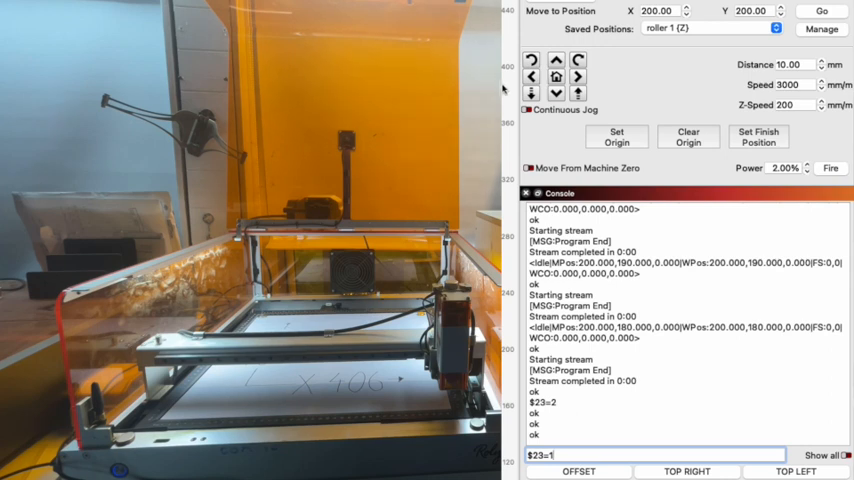
click(531, 76)
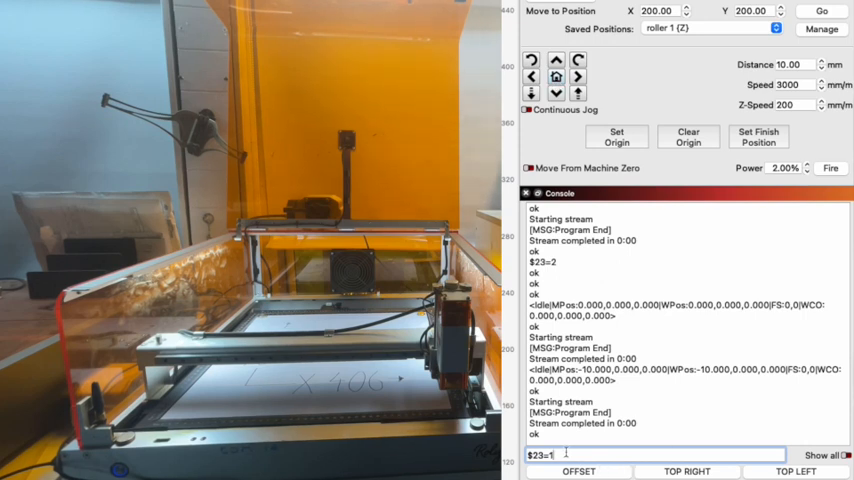
Send $23=1, jog 10 mm along X and Y, and home to the new corner.
key(Return)
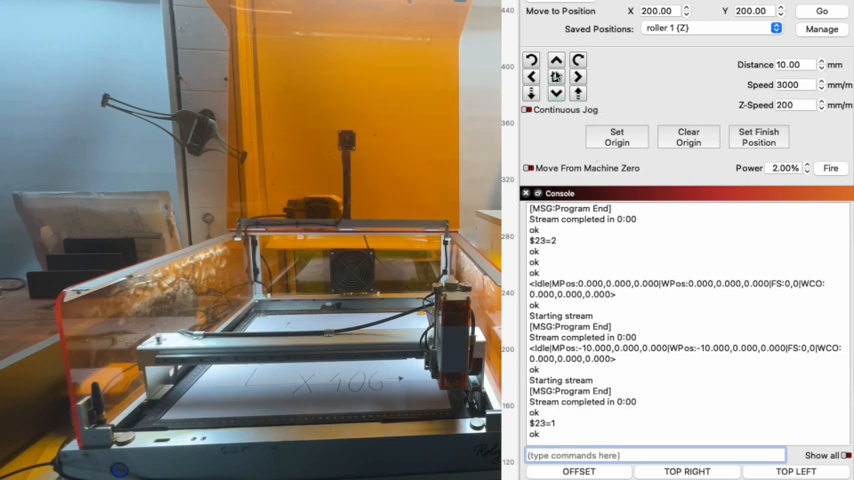
click(556, 60)
click(532, 75)
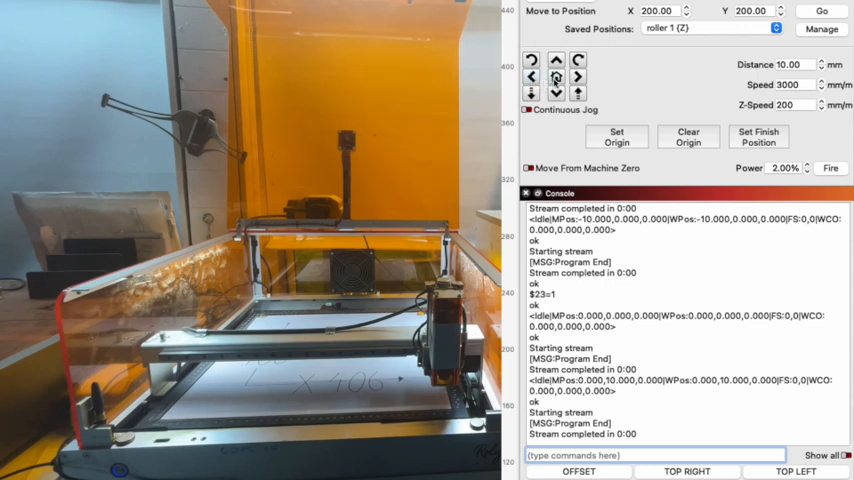
click(556, 77)
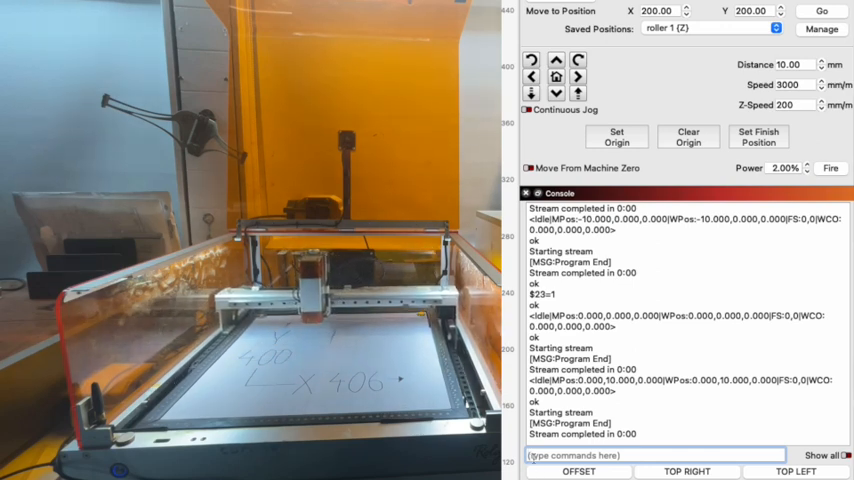
text($23=0)
Send $23=0 to home at the back-right corner and jog 10 mm along Y.
key(Return)
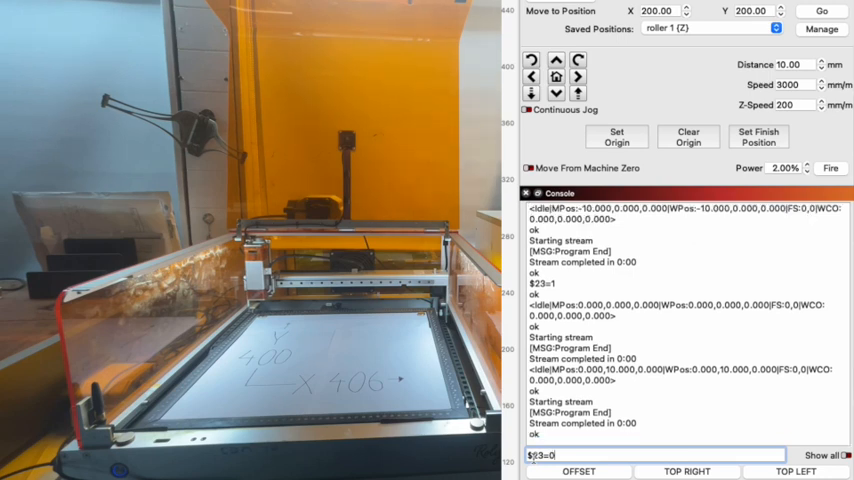
key(Return)
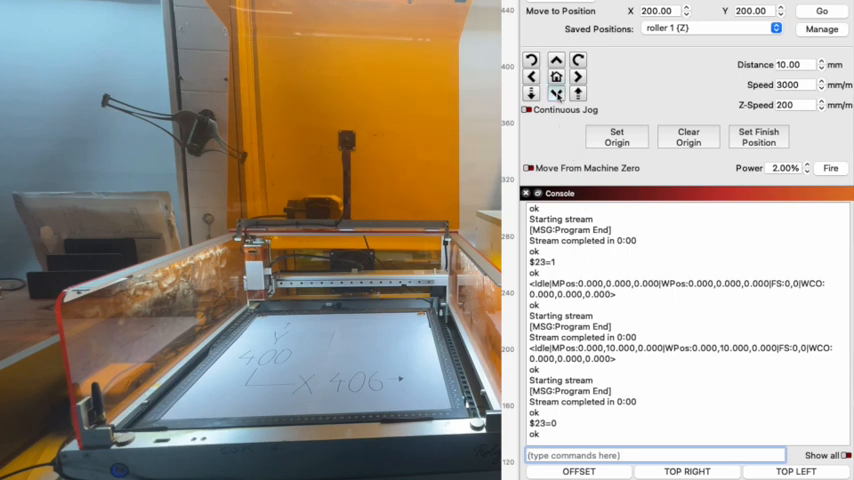
click(557, 94)
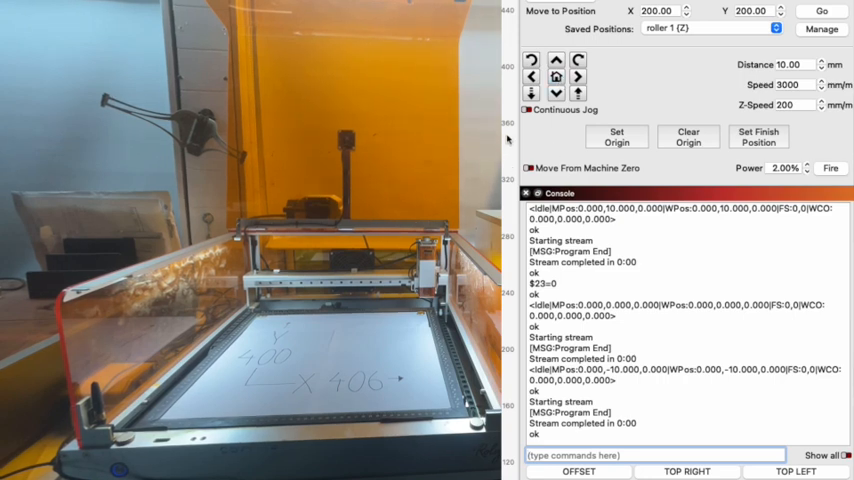
Jog along Y, recall the roller 1 (Z) saved position and clear the resulting hard-limit alarm.
click(556, 93)
click(556, 78)
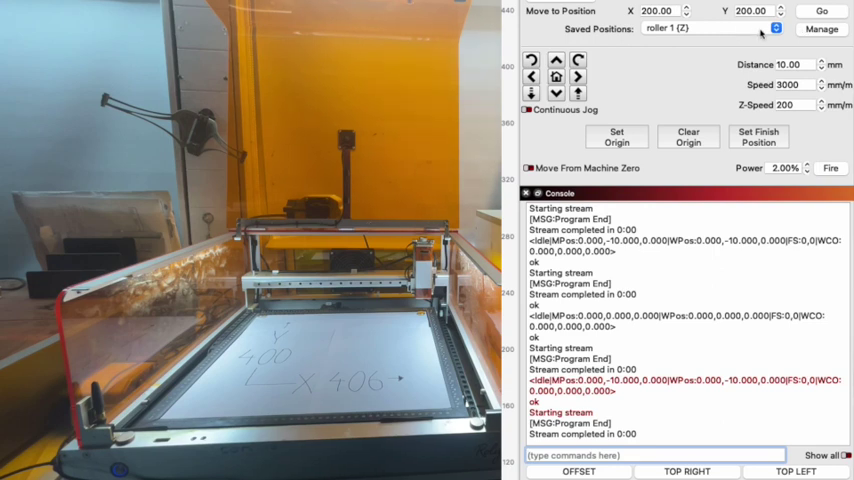
click(728, 29)
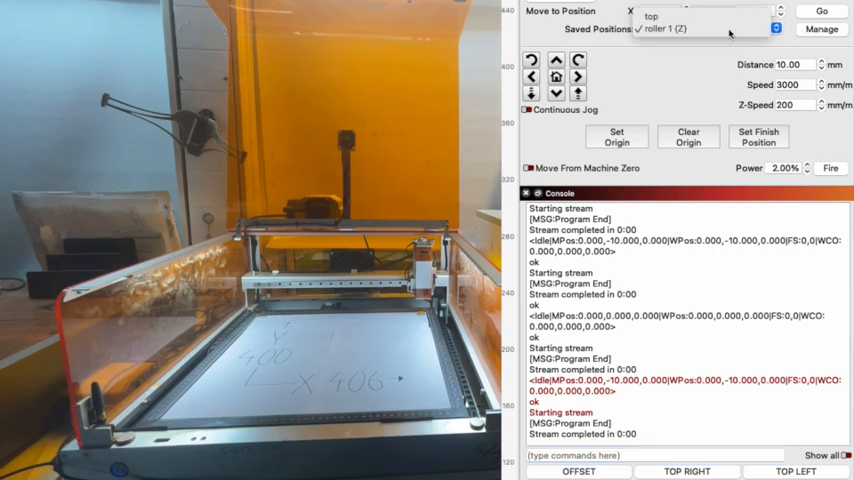
click(730, 30)
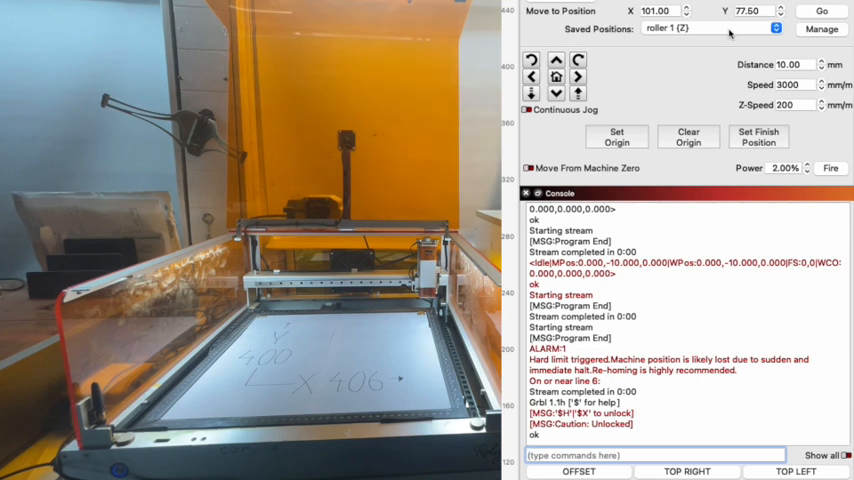
click(556, 77)
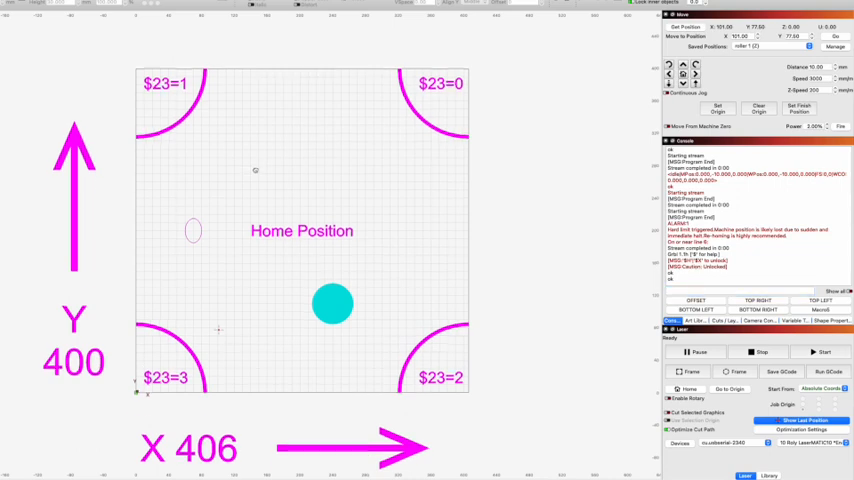
scroll(255, 165, down, 5)
scroll(255, 165, up, 2)
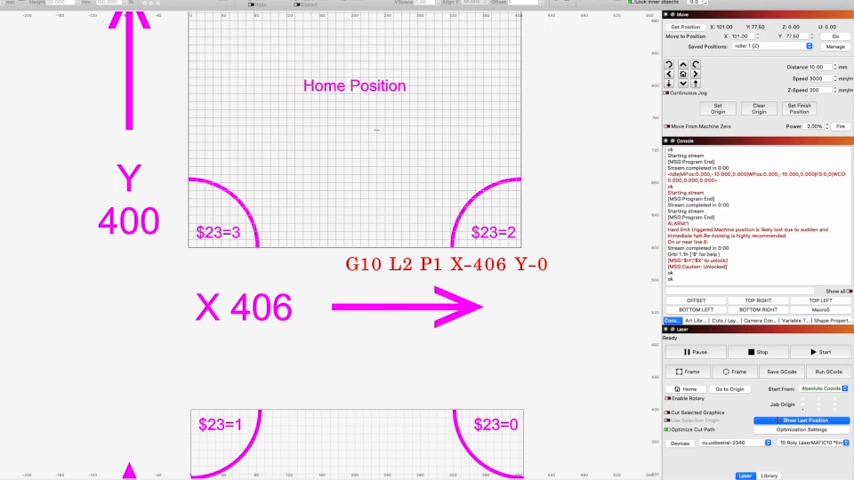
click(372, 190)
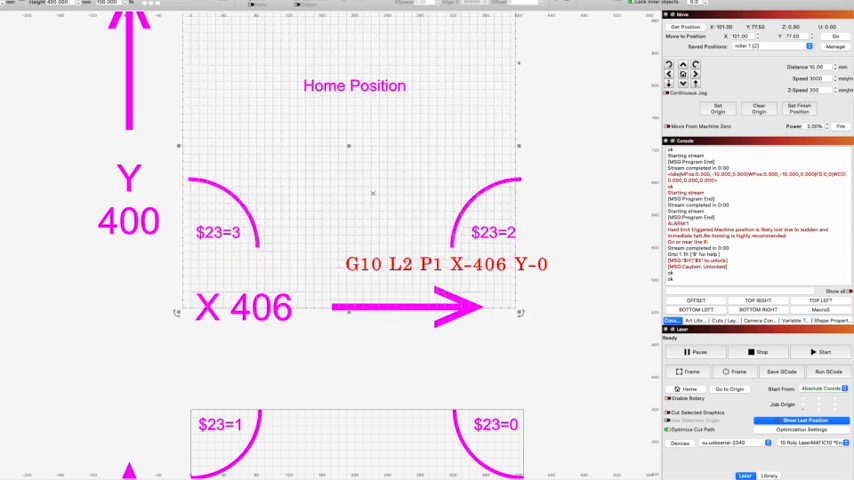
click(584, 131)
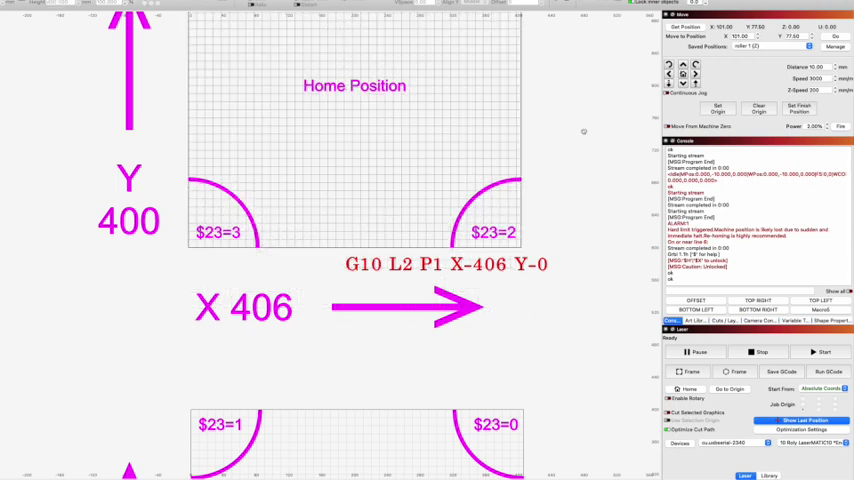
scroll(570, 180, up, 5)
scroll(560, 220, up, 1)
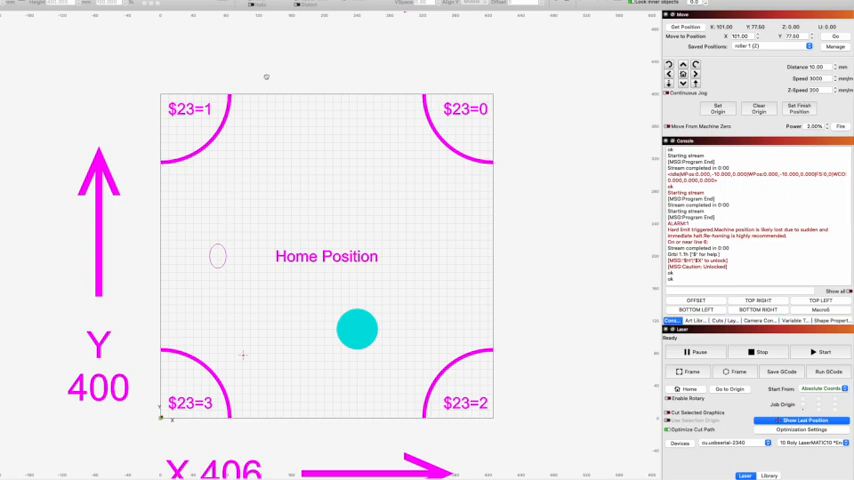
scroll(268, 104, up, 2)
scroll(268, 104, down, 3)
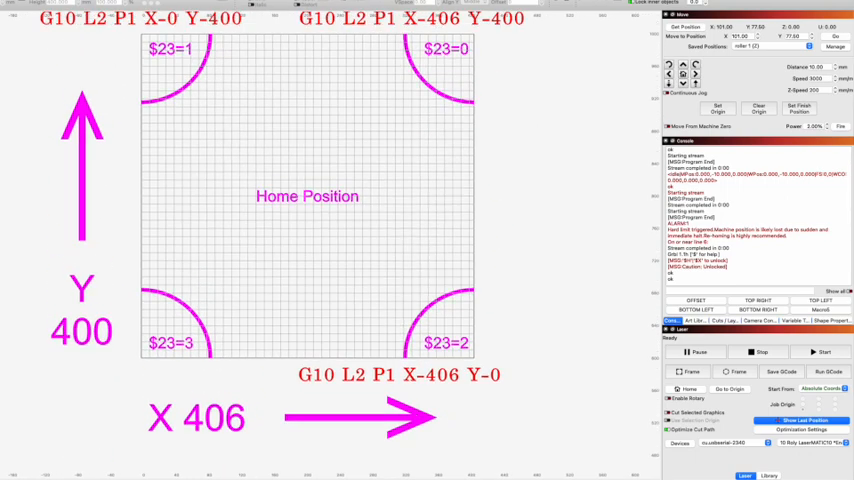
scroll(268, 104, up, 3)
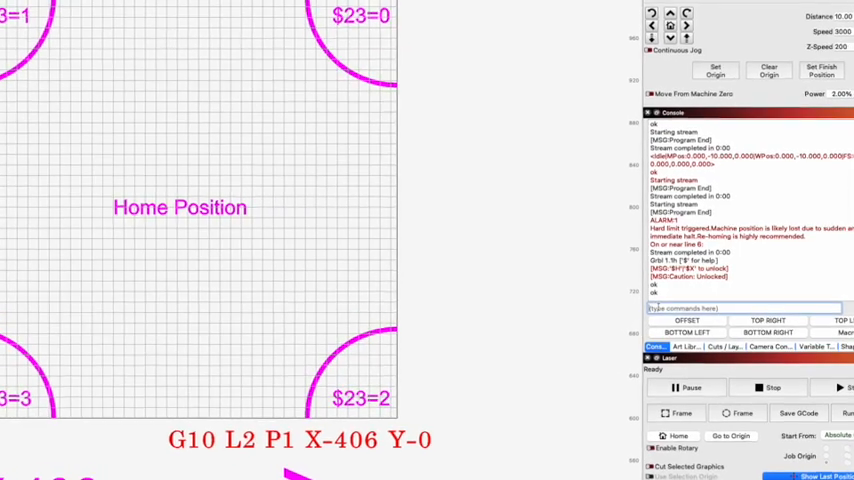
text(G10)
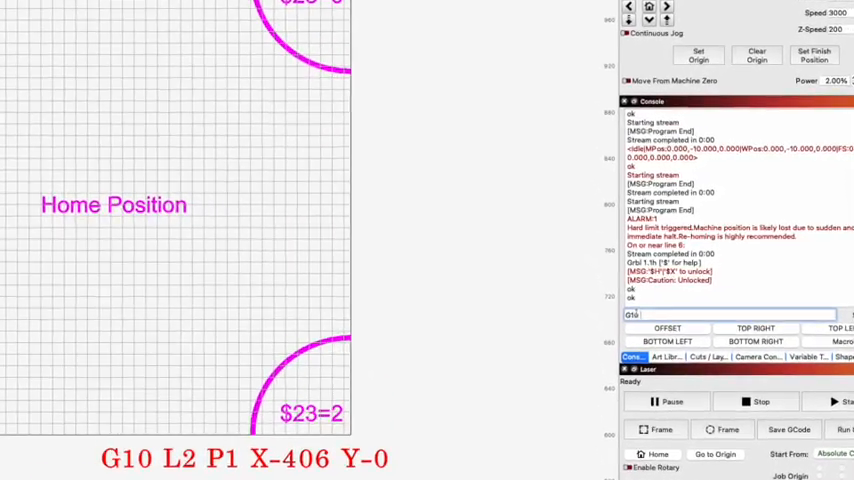
text( L2)
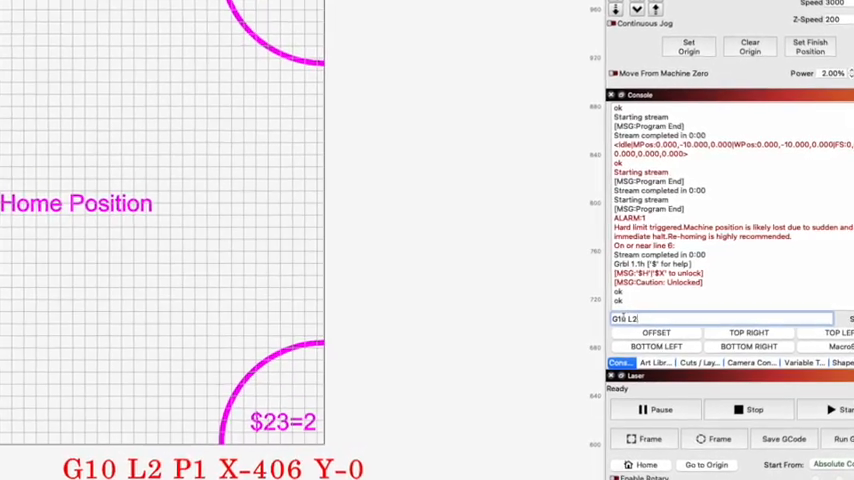
text( P1)
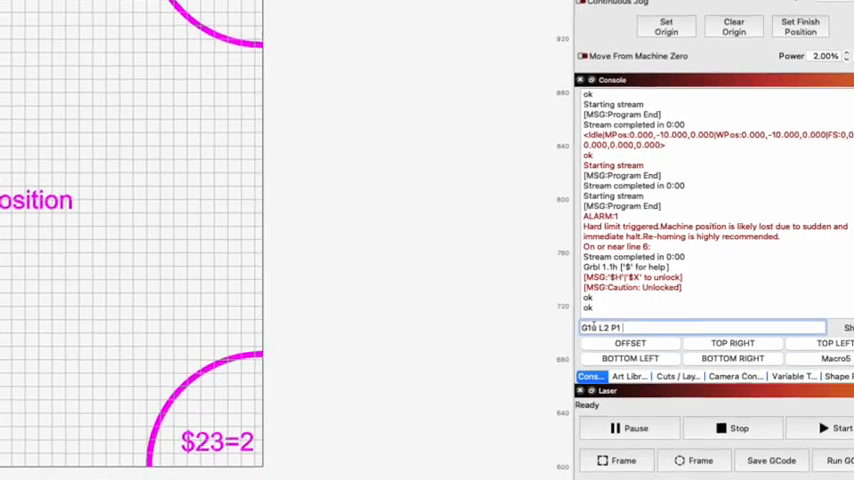
text( x)
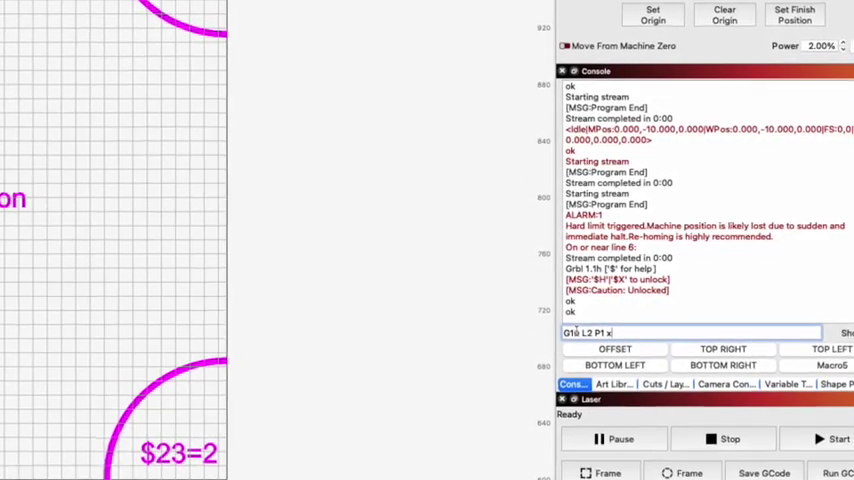
text(-)
Correct and send the work offset command G10 L2 P1 X-406 Y-400.
key(BackSpace)
key(BackSpace)
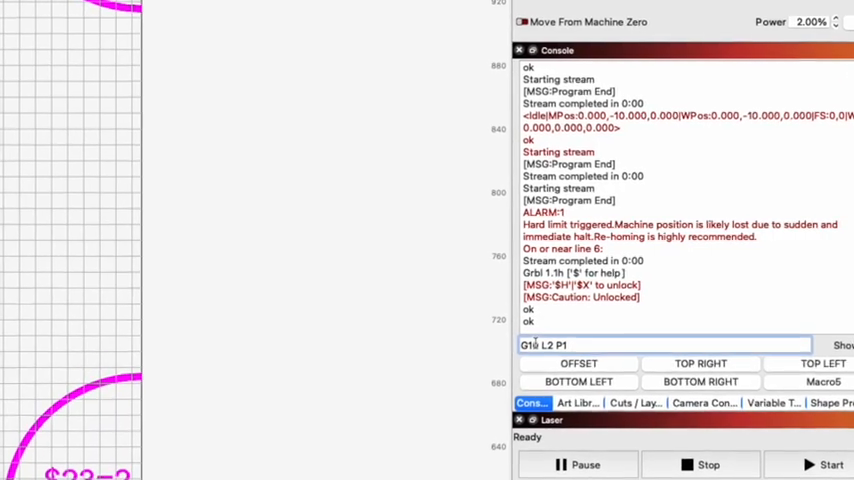
text( X)
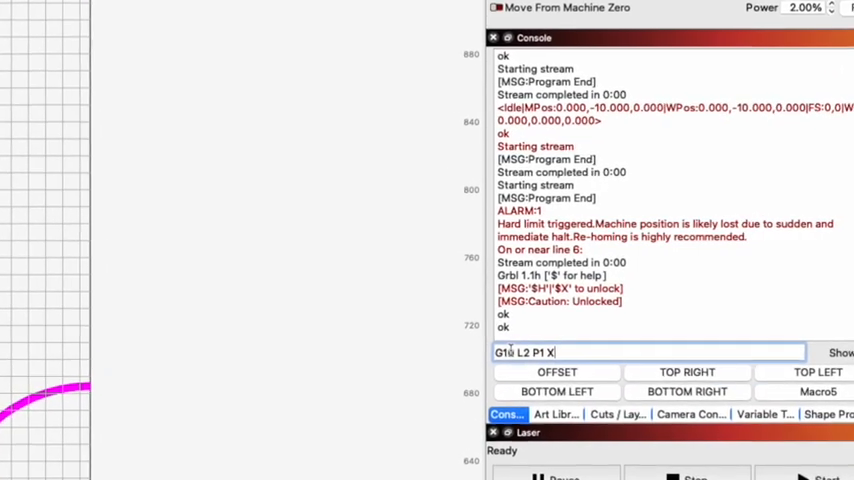
text(-406)
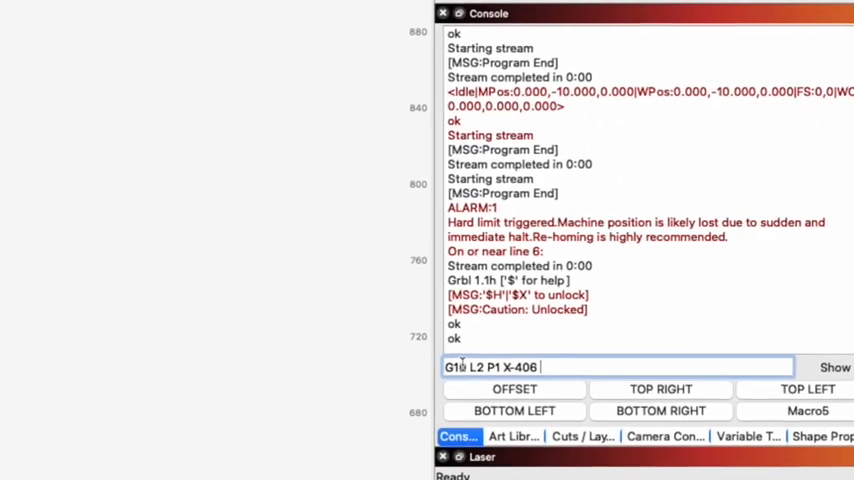
text( Y-)
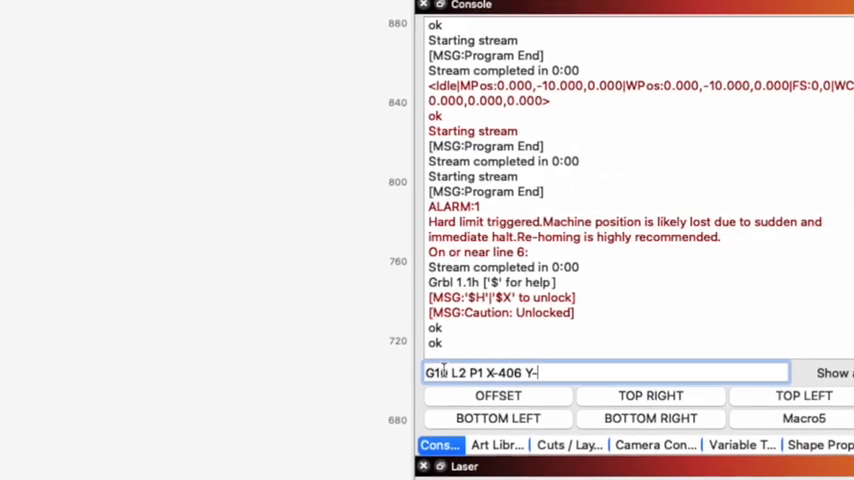
text(400)
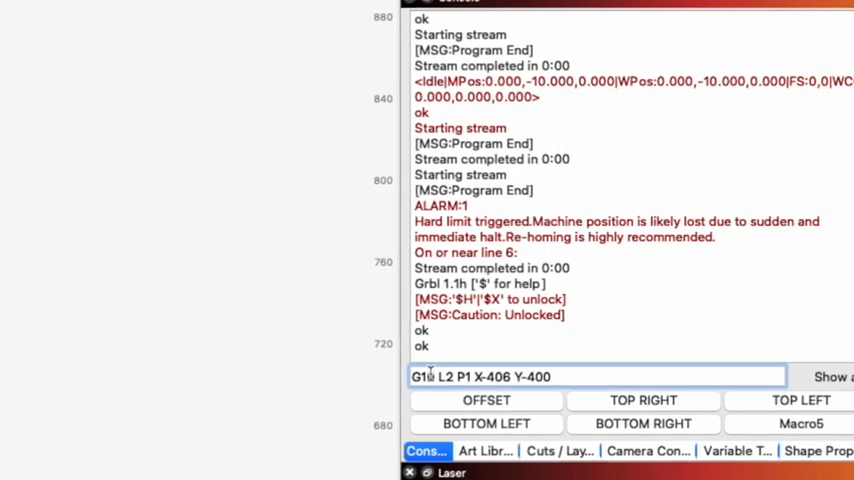
key(Return)
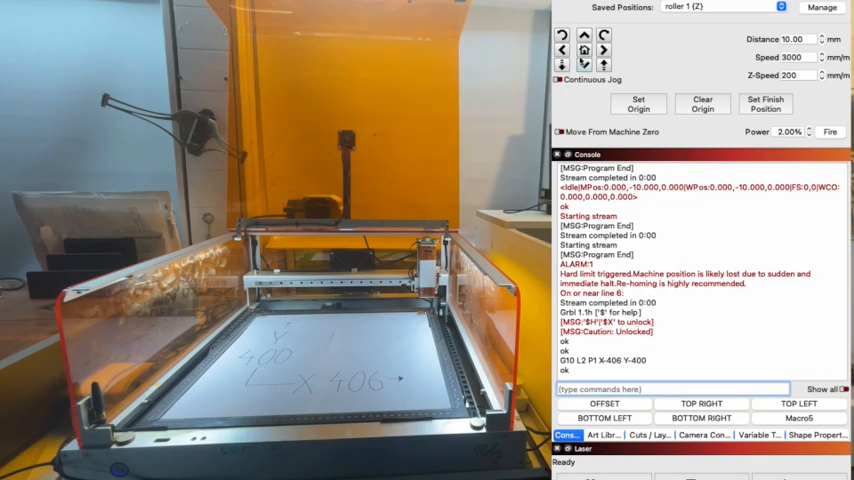
Send the laser head home, then jog it along Y several times to check the offset position.
click(584, 52)
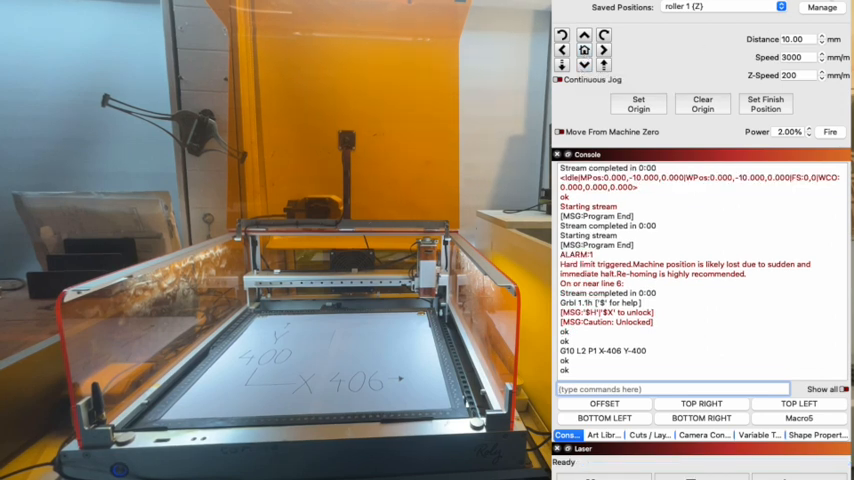
click(584, 64)
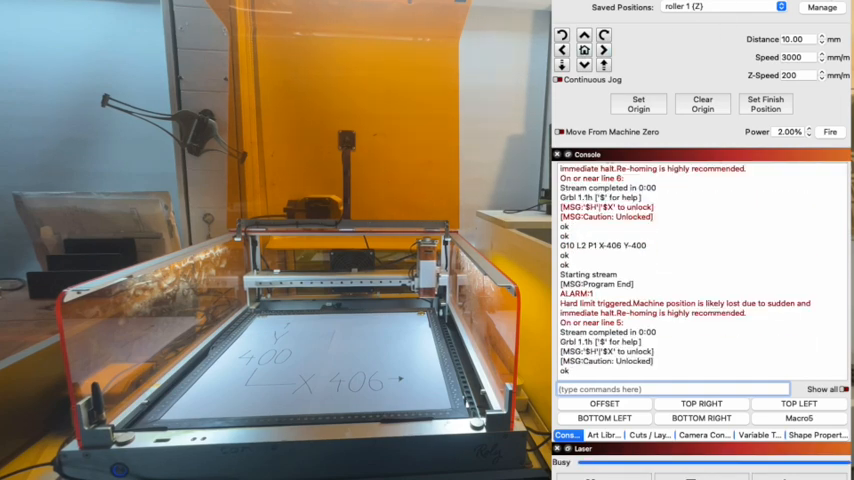
click(584, 64)
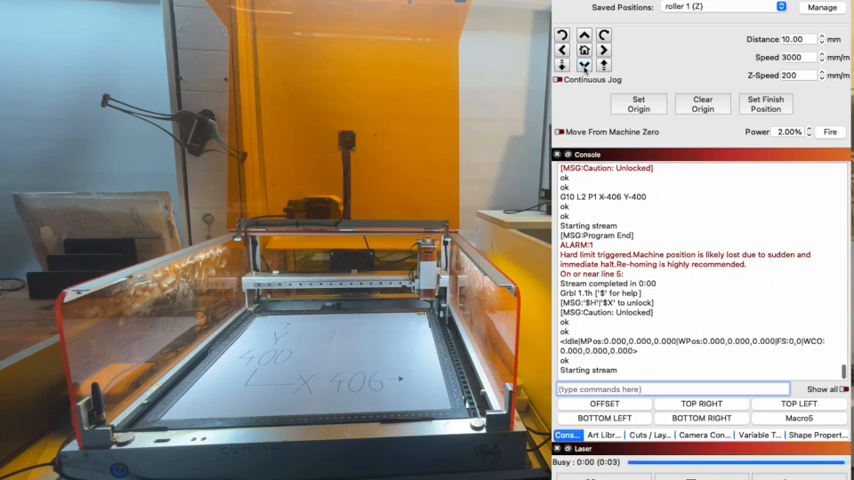
click(562, 62)
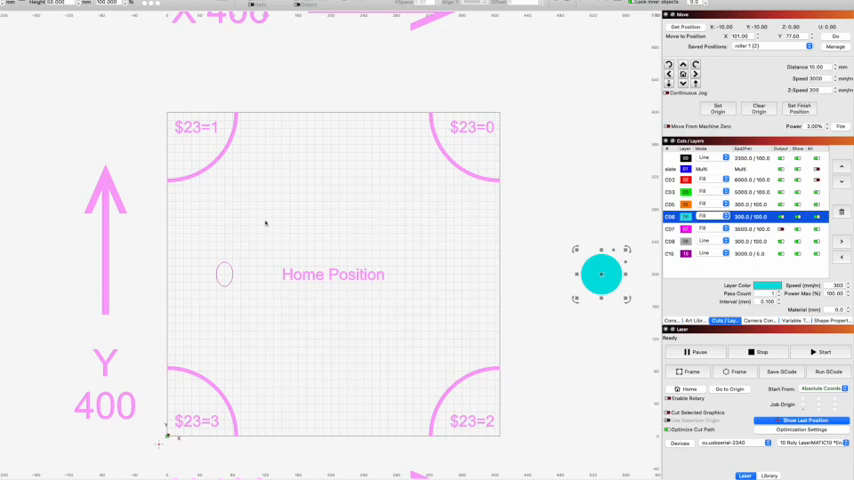
Drop the cyan circle selection and pick the small ellipse near the Home Position label.
key(Escape)
scroll(264, 221, up, 2)
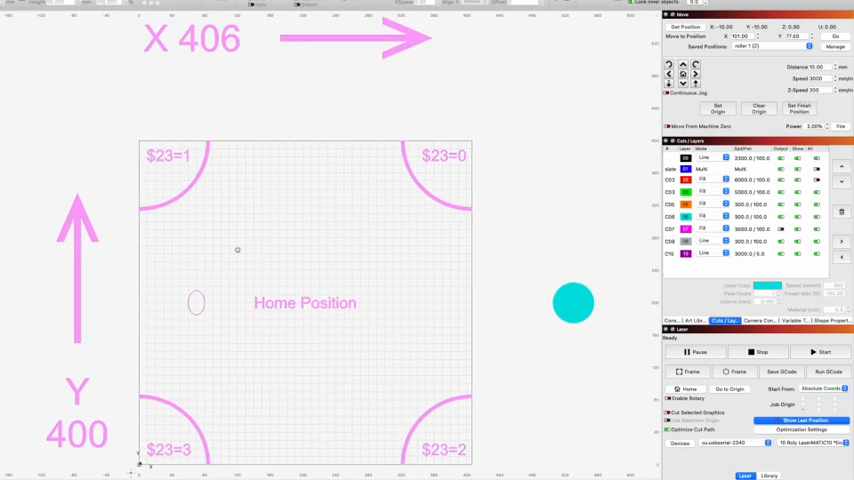
scroll(250, 240, up, 3)
scroll(237, 252, down, 4)
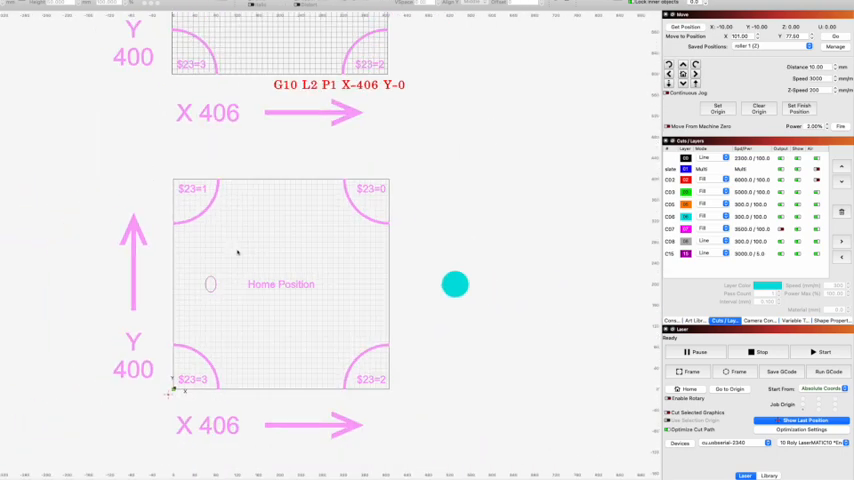
scroll(237, 252, down, 2)
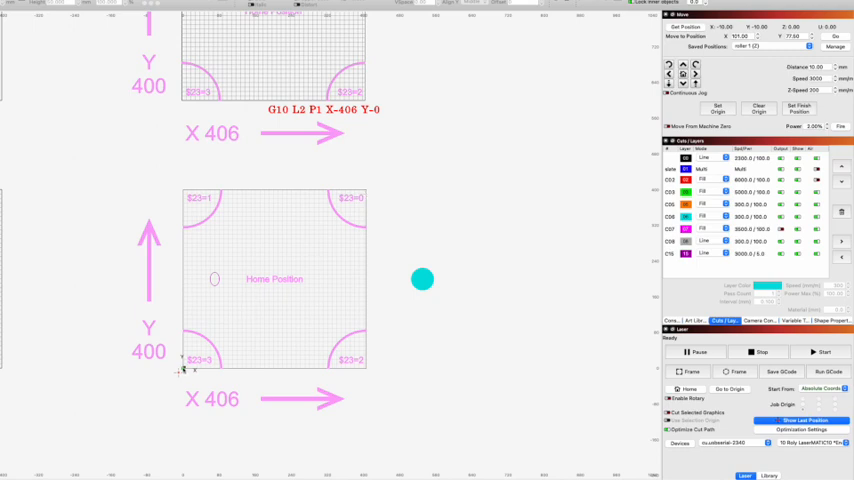
click(215, 279)
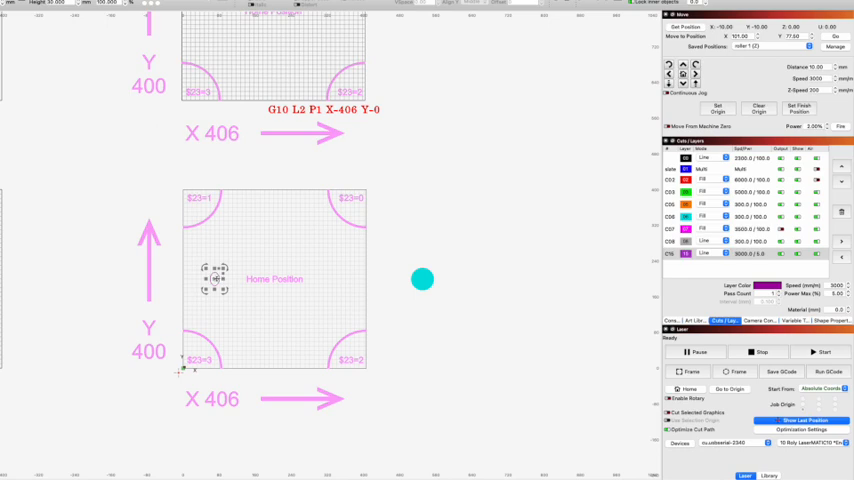
key(Escape)
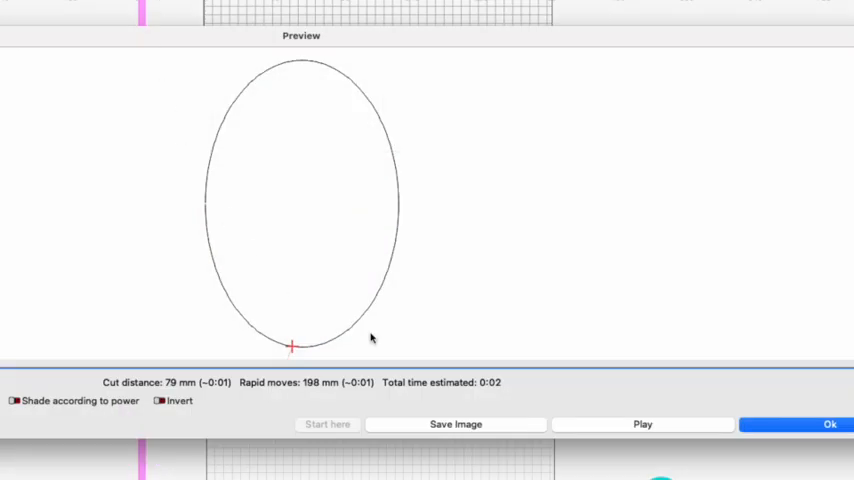
scroll(381, 343, down, 3)
scroll(400, 340, down, 2)
scroll(420, 334, down, 1)
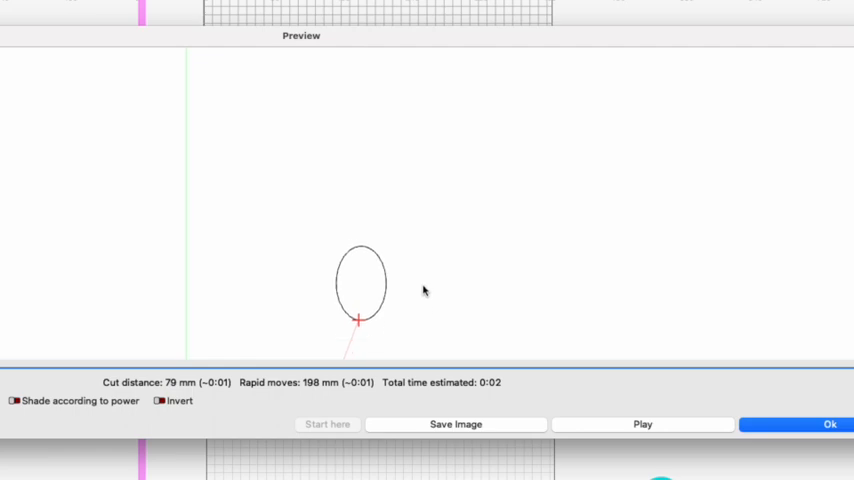
Pan the preview to see the travel line from the workspace corner, then dismiss it with Ok.
drag(420, 318, 435, 186)
scroll(435, 186, down, 2)
scroll(435, 186, down, 2)
scroll(435, 186, down, 2)
scroll(435, 186, down, 1)
scroll(435, 186, down, 1)
scroll(460, 195, down, 1)
scroll(473, 202, down, 1)
mouse_move(473, 202)
mouse_down()
mouse_move(408, 226)
mouse_move(392, 217)
mouse_up()
scroll(392, 217, up, 1)
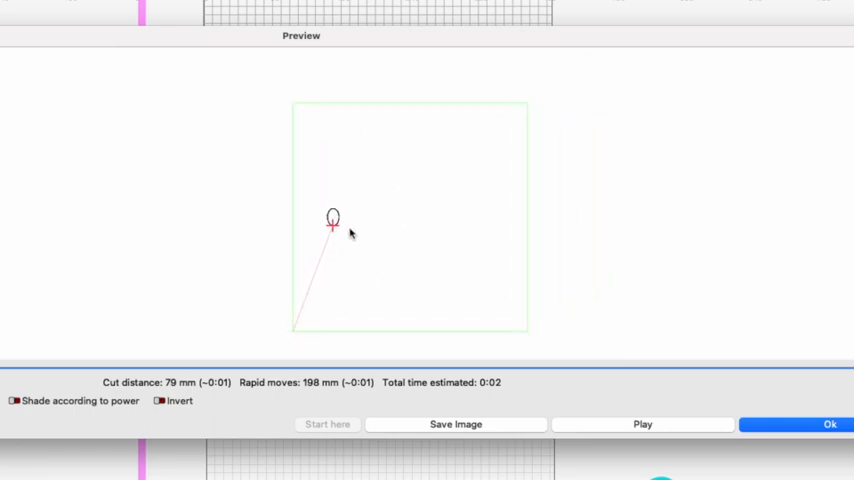
click(767, 425)
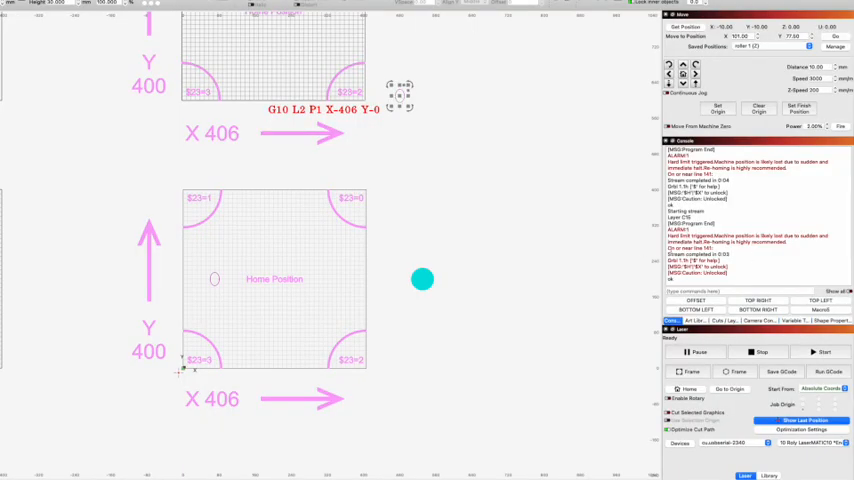
scroll(166, 34, down, 1)
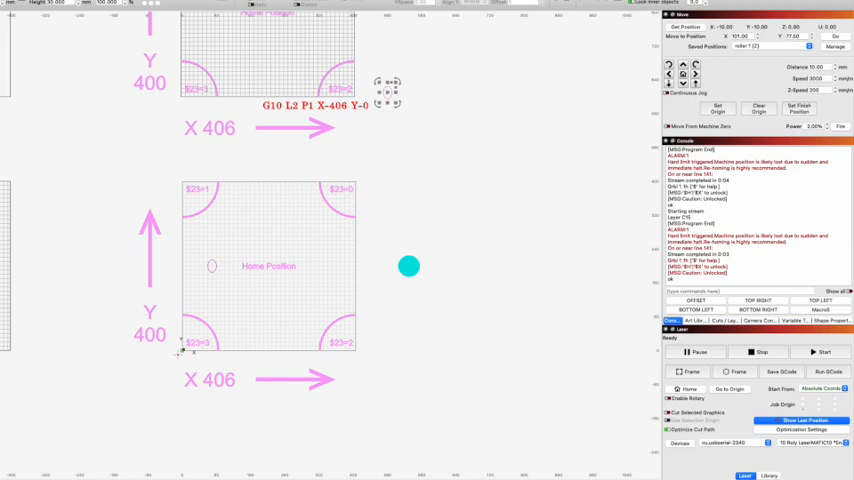
Enable Return to Finish Position at X 396, Y 390 in Device Settings and apply it.
key(ctrl+comma)
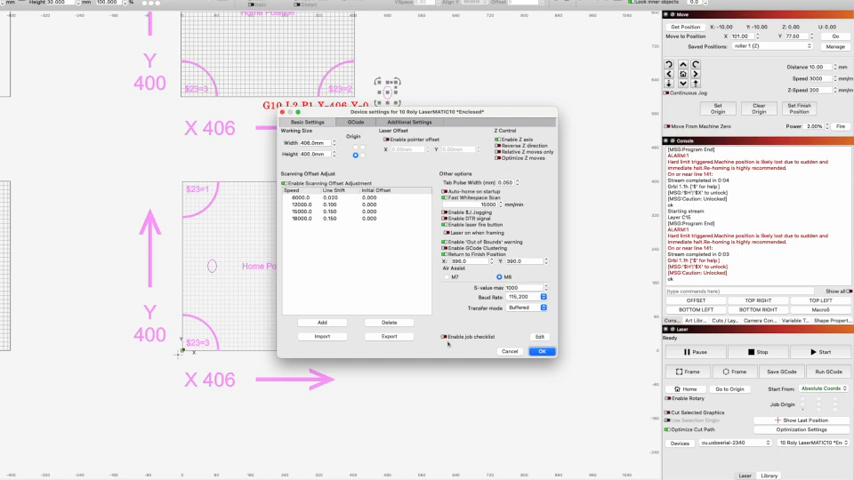
click(540, 352)
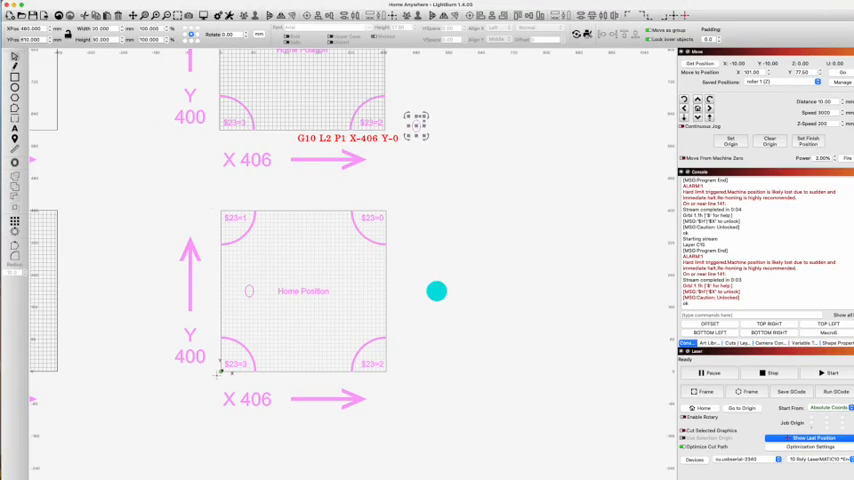
Start a new project, saving the Home Anywhere project when prompted.
click(10, 14)
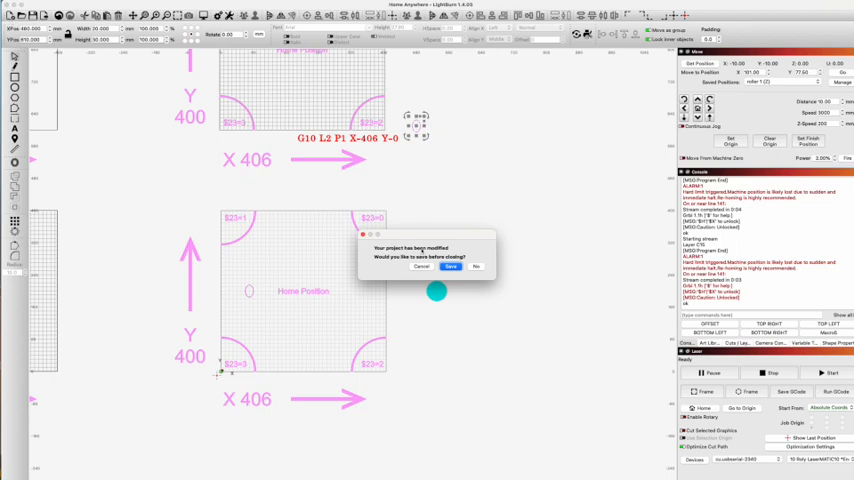
click(476, 266)
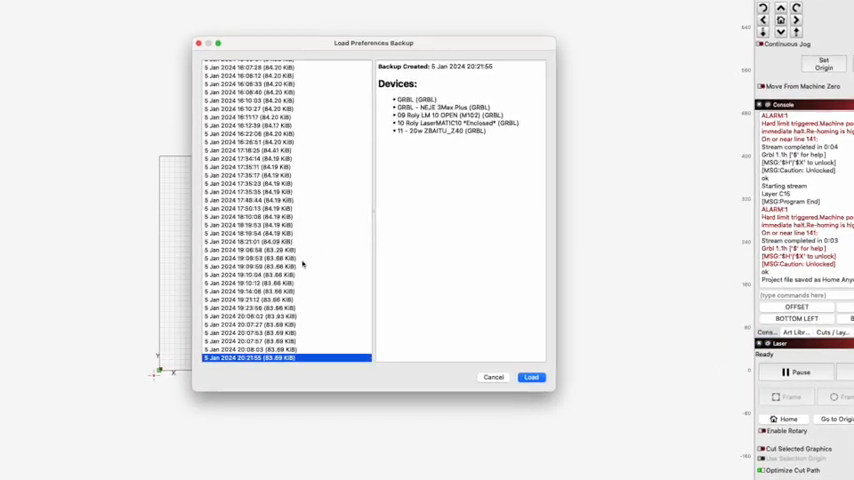
scroll(302, 263, up, 10)
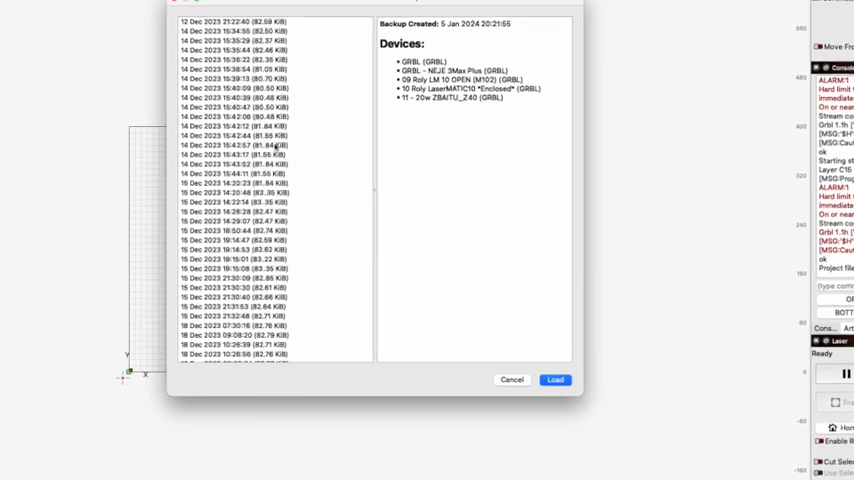
scroll(277, 155, down, 4)
scroll(277, 160, down, 4)
scroll(278, 170, down, 4)
scroll(280, 178, down, 3)
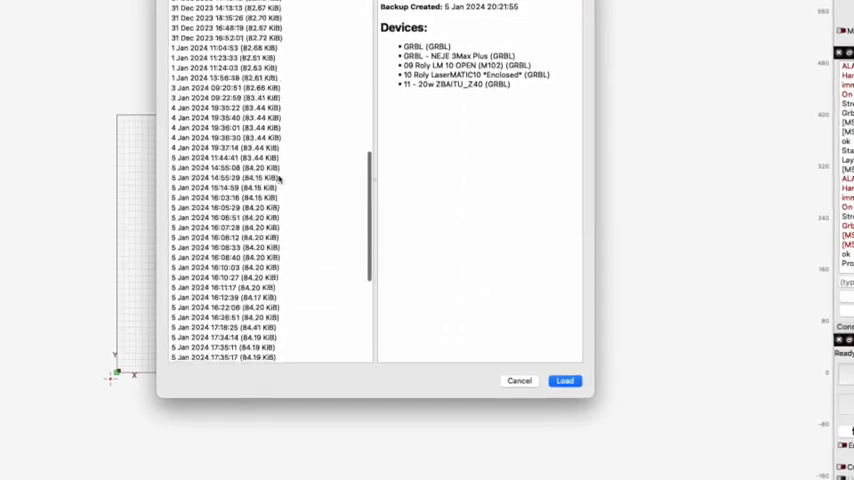
scroll(280, 178, down, 3)
scroll(278, 175, down, 3)
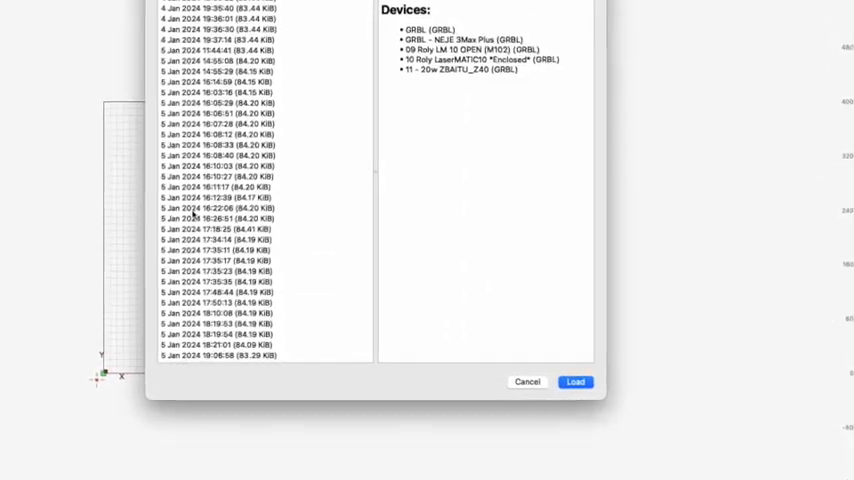
Pick the 5 Jan 2024 16:08:40 entry in the preference backup list.
click(215, 152)
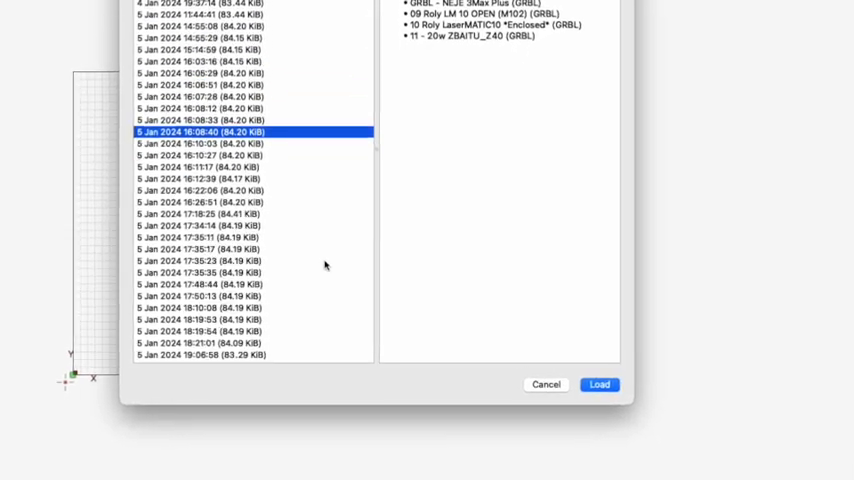
scroll(322, 262, up, 10)
scroll(322, 262, down, 5)
scroll(322, 262, down, 8)
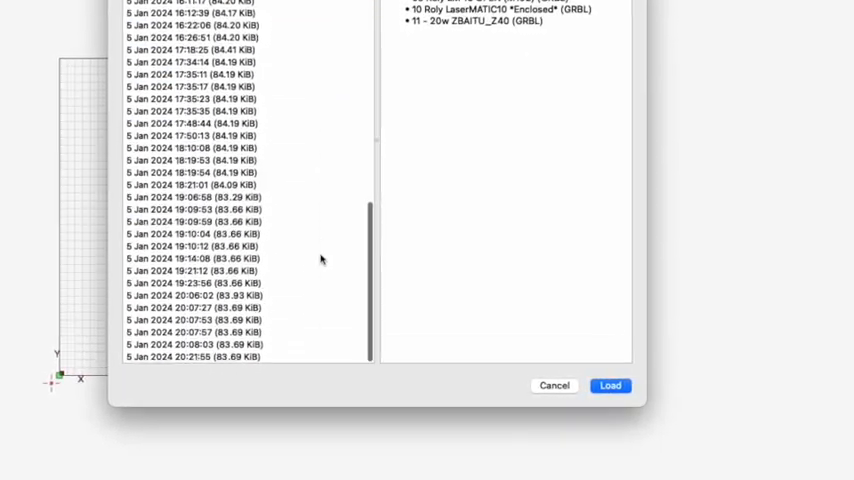